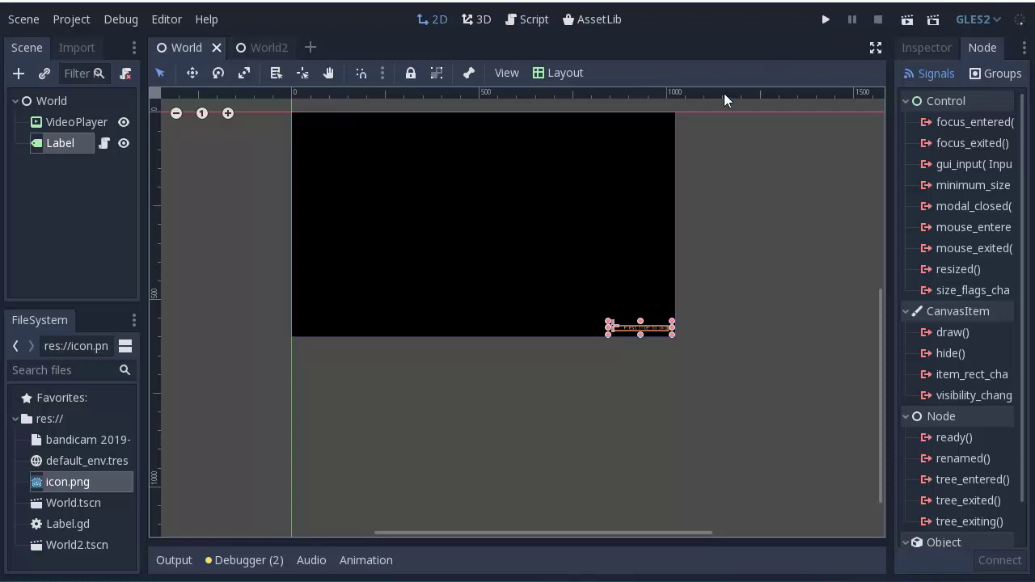
- Run the World scene, skip the intro video with two Enter presses, and close the game window
{"action": "scroll", "coordinate": [392, 170], "scroll_direction": "up", "scroll_amount": 1}
{"action": "scroll", "coordinate": [367, 197], "scroll_direction": "up", "scroll_amount": 1}
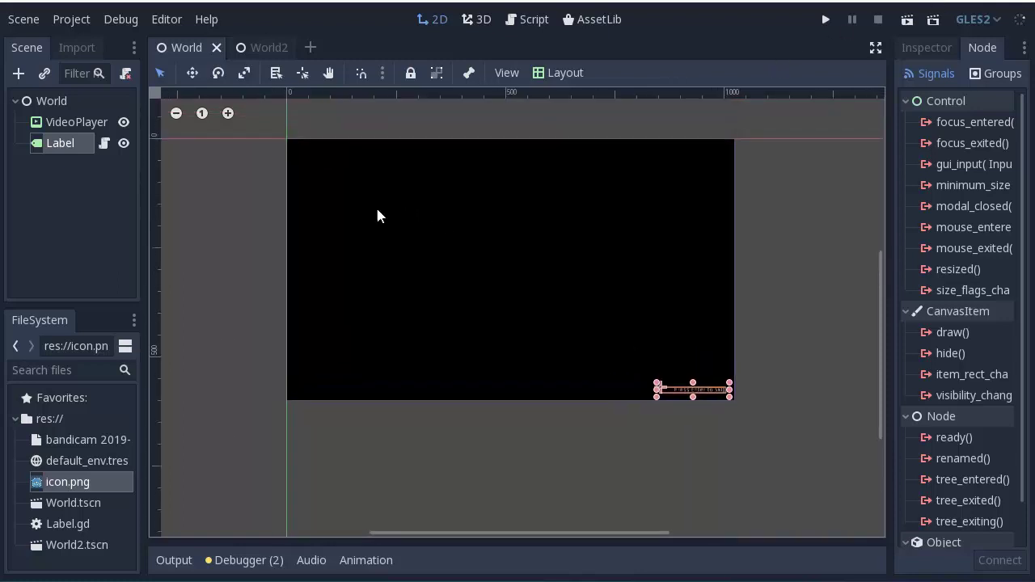
{"action": "key", "text": "F5"}
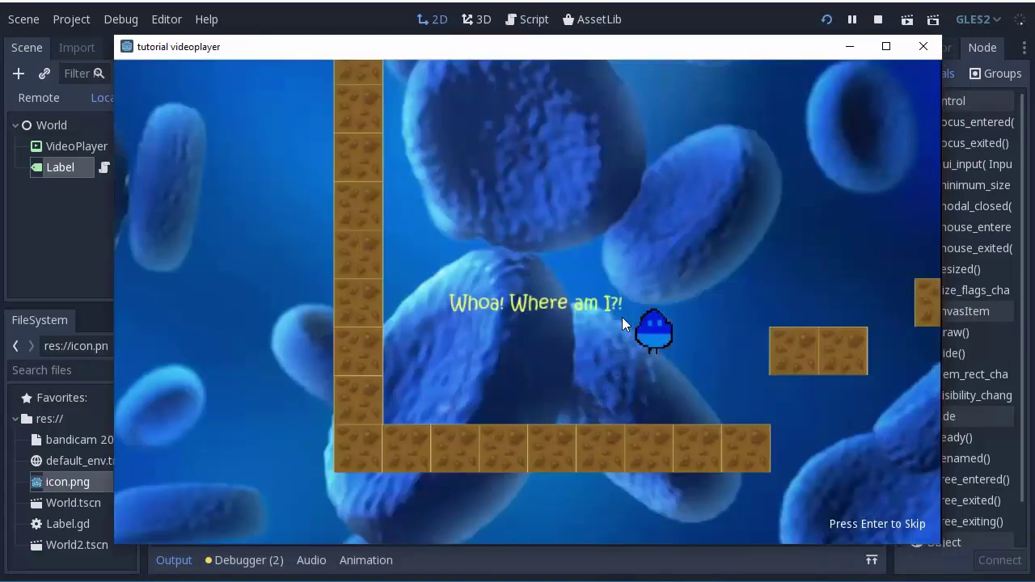
{"action": "key", "text": "Return"}
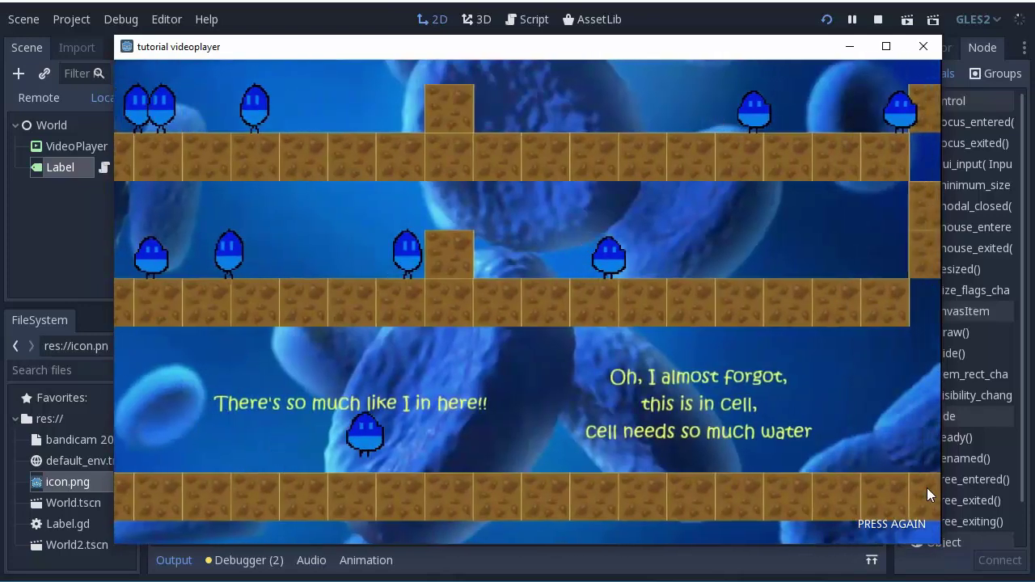
{"action": "key", "text": "Return"}
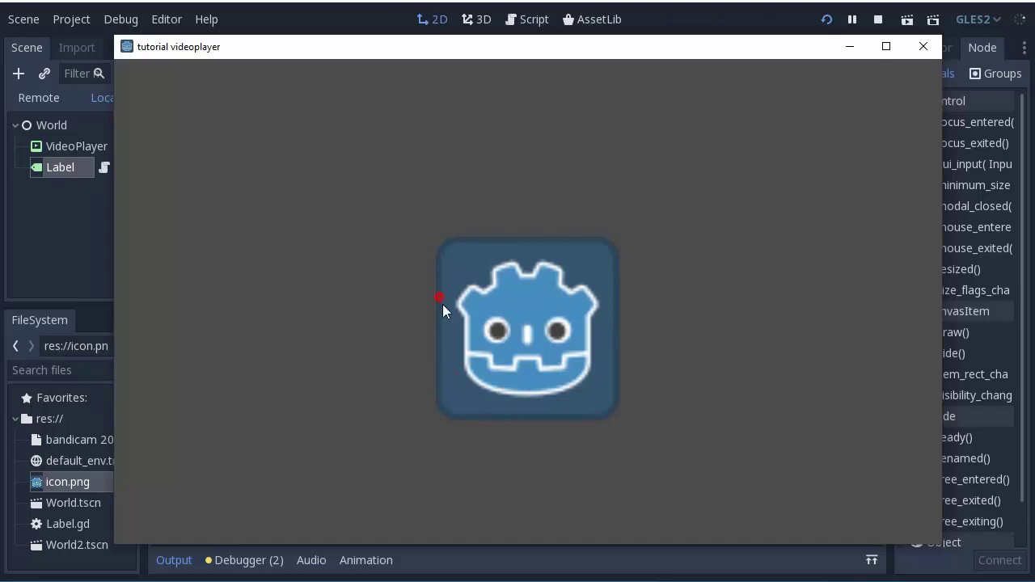
{"action": "left_click", "coordinate": [922, 46]}
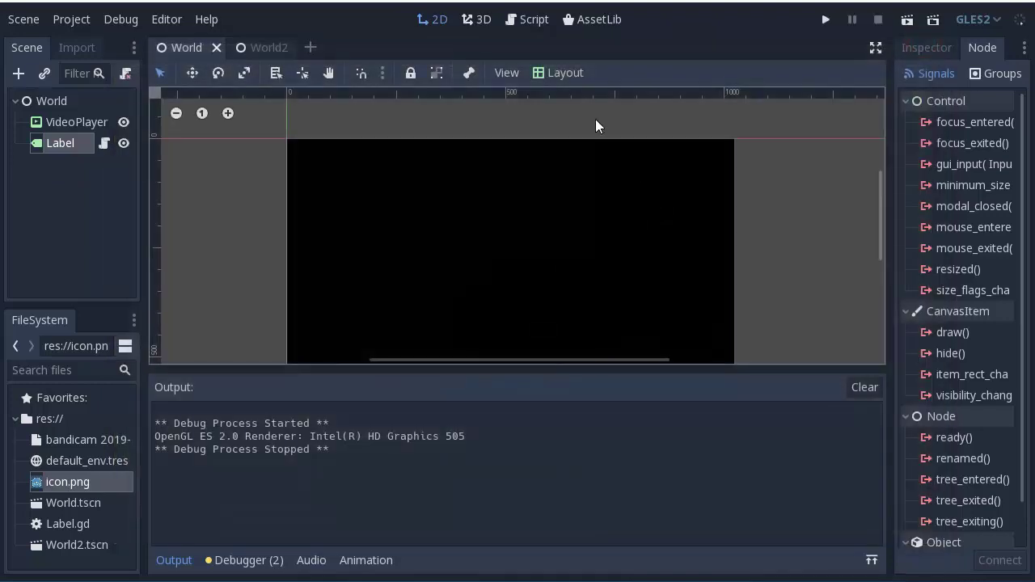
- Select the VideoPlayer node and set its layout to Full Rect
{"action": "left_click", "coordinate": [62, 100]}
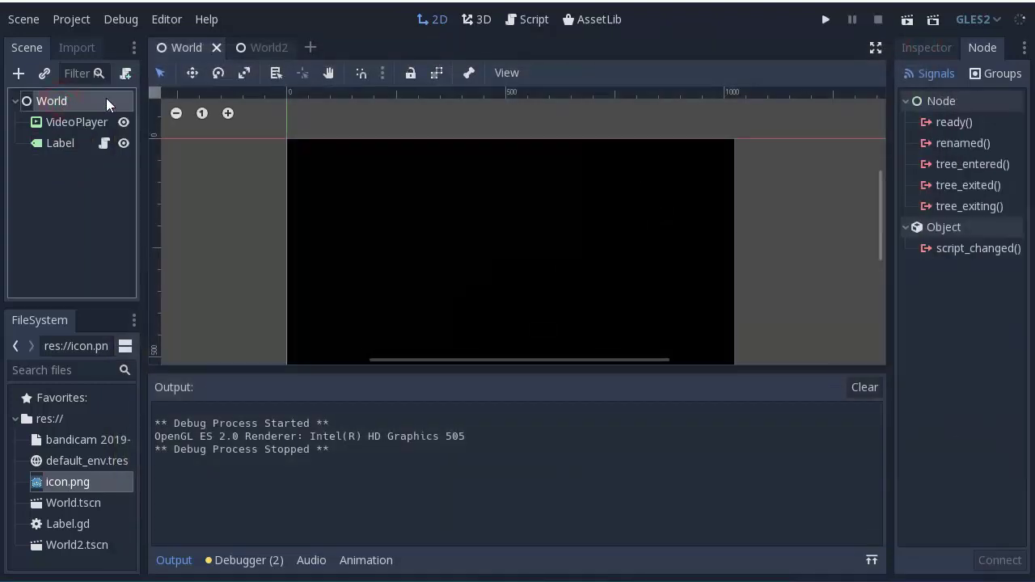
{"action": "scroll", "coordinate": [297, 196], "scroll_direction": "down", "scroll_amount": 1}
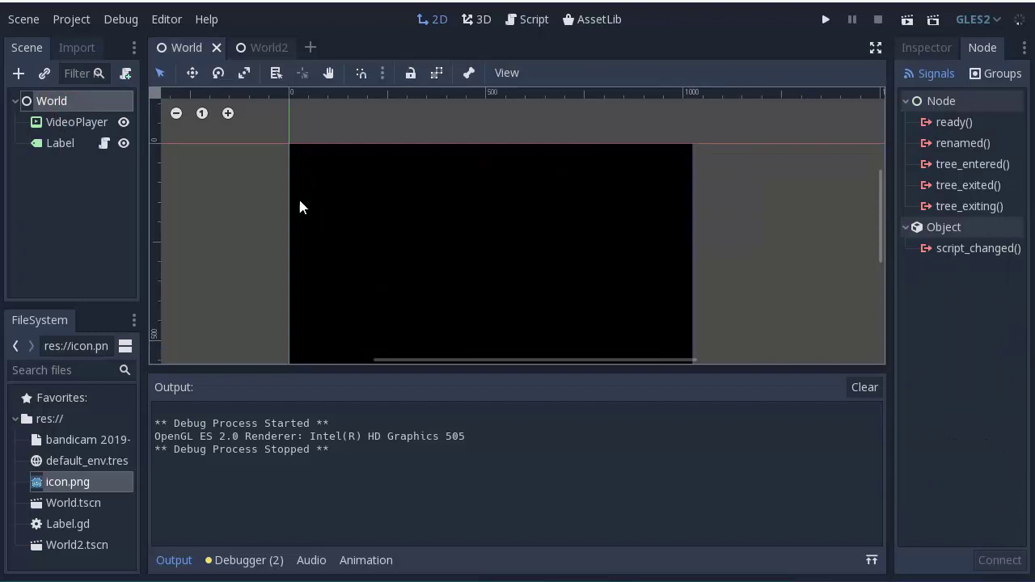
{"action": "left_click", "coordinate": [69, 122]}
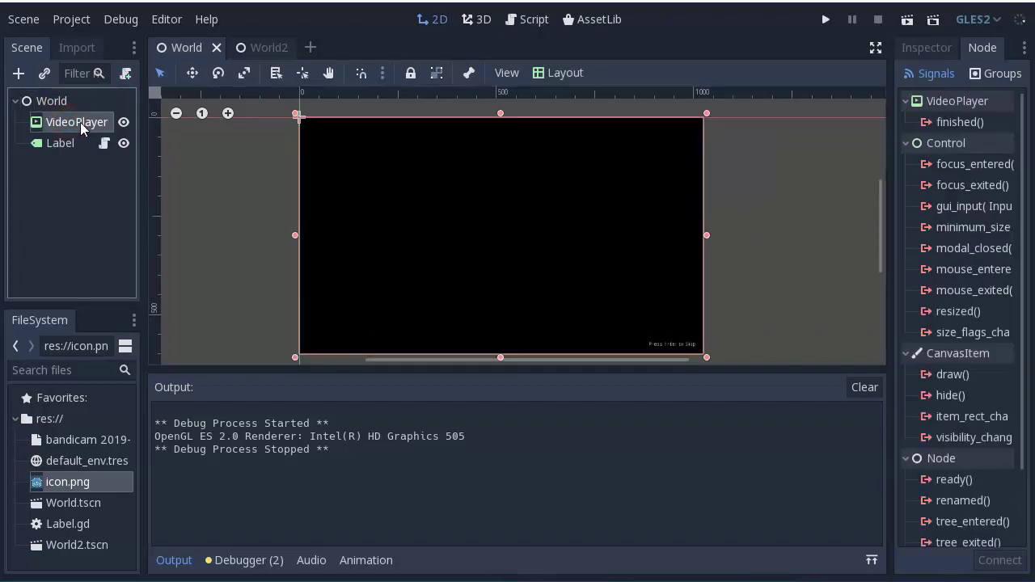
{"action": "left_click", "coordinate": [562, 72]}
{"action": "left_click", "coordinate": [584, 432]}
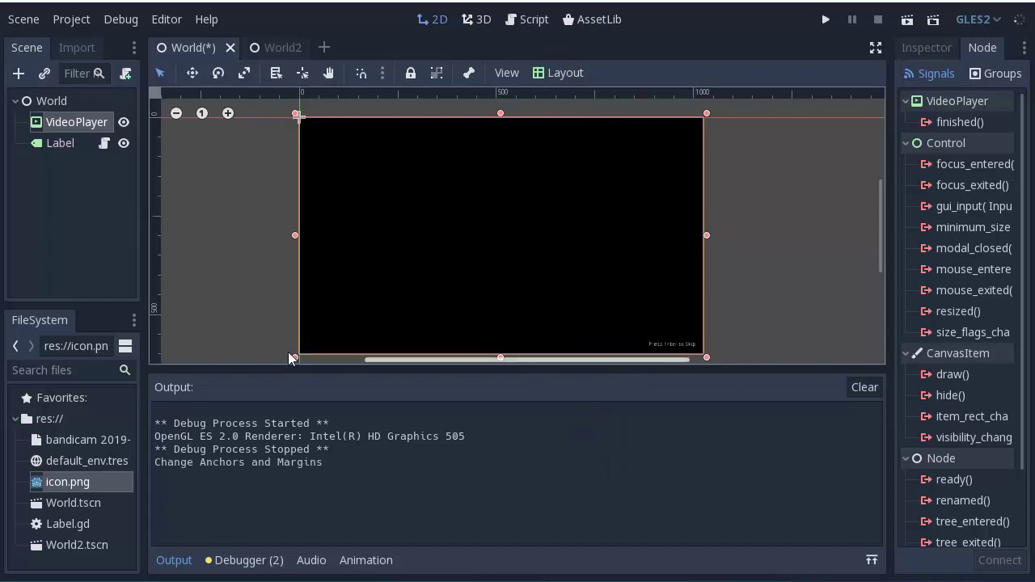
- Choose Load from the VideoPlayer's Stream property dropdown in the Inspector
{"action": "scroll", "coordinate": [357, 165], "scroll_direction": "down", "scroll_amount": 1}
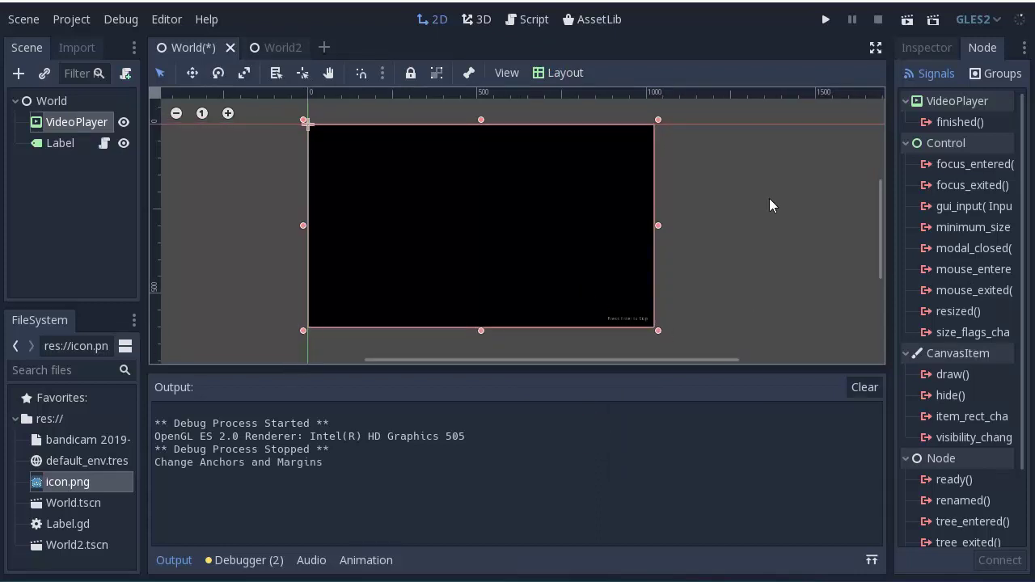
{"action": "left_click", "coordinate": [922, 49]}
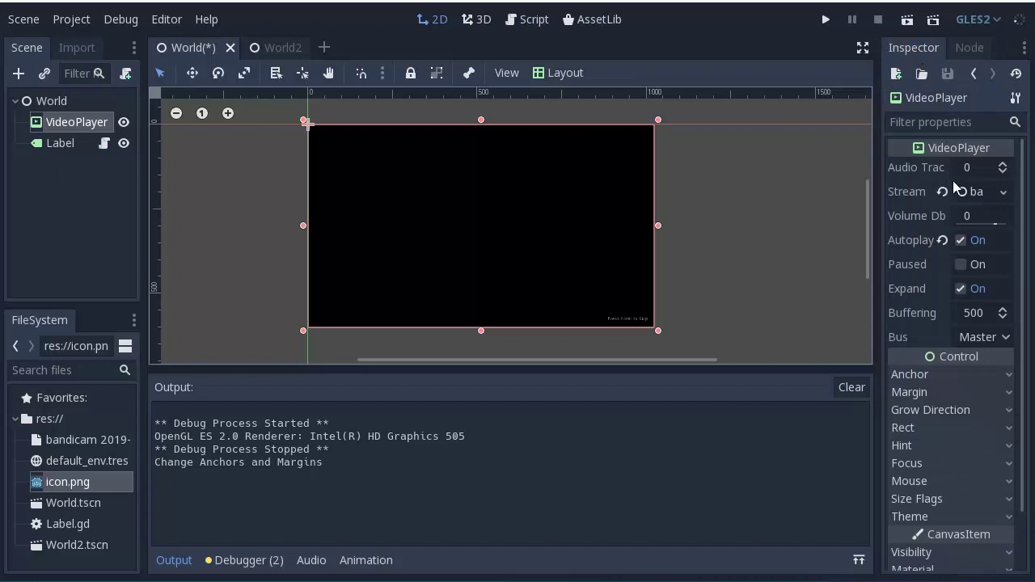
{"action": "left_click", "coordinate": [977, 192]}
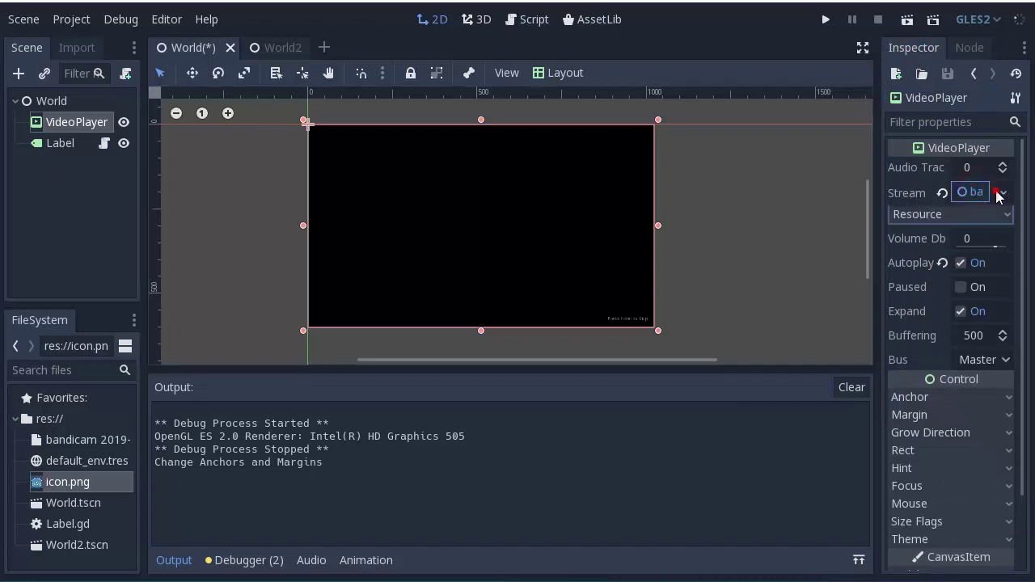
{"action": "left_click", "coordinate": [1002, 192]}
{"action": "left_click", "coordinate": [1005, 192]}
{"action": "left_click", "coordinate": [1005, 193]}
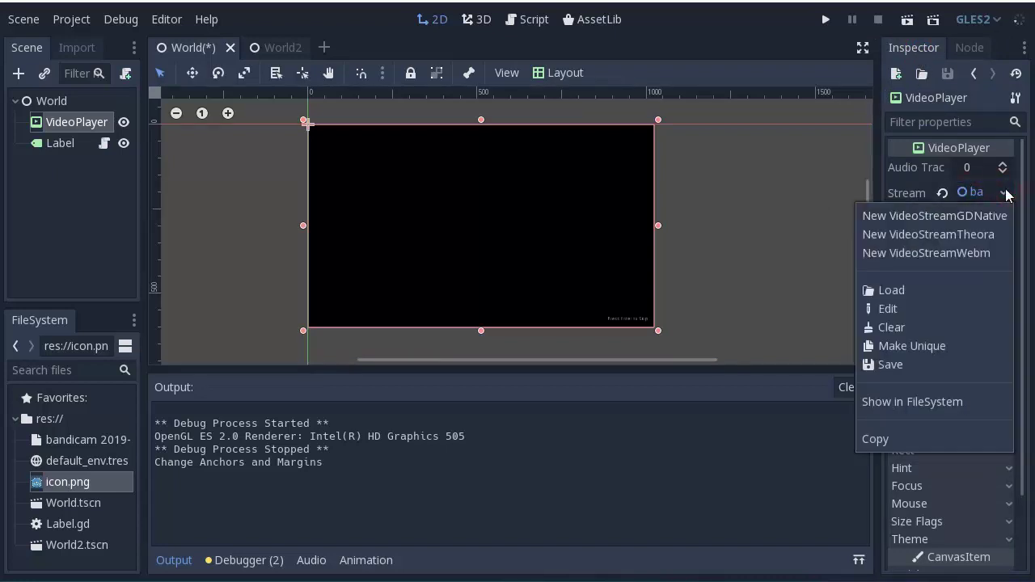
{"action": "left_click", "coordinate": [890, 290]}
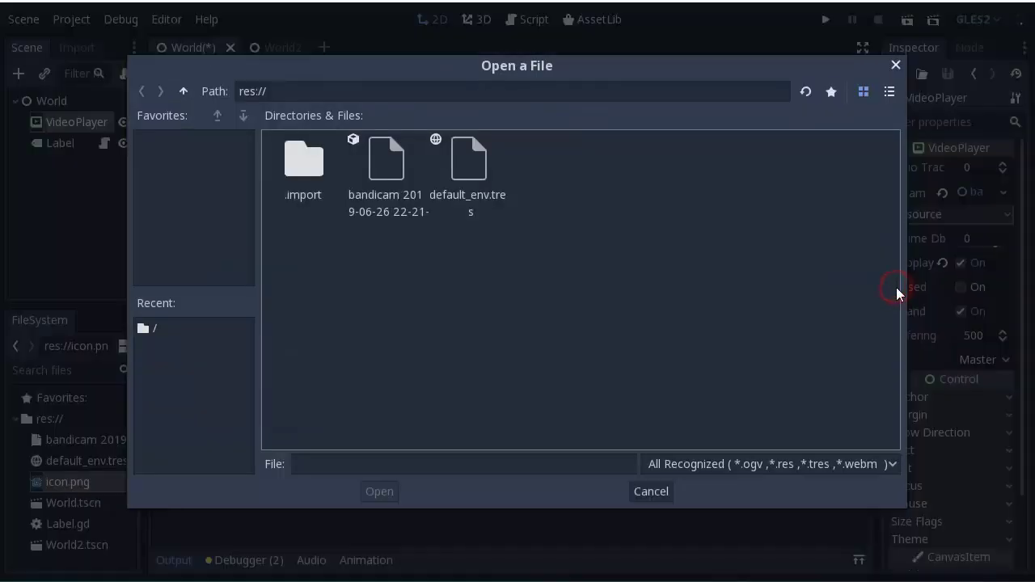
- Select the bandicam webm recording and check its file name, then cancel without loading it
{"action": "left_click", "coordinate": [413, 179]}
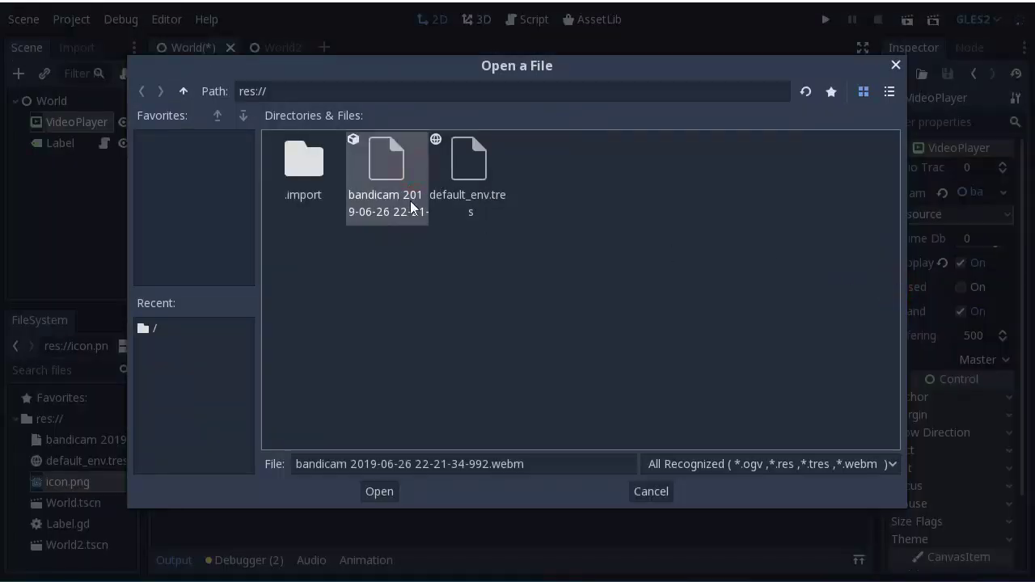
{"action": "double_click", "coordinate": [495, 463]}
{"action": "left_click_drag", "start_coordinate": [539, 464], "coordinate": [483, 465]}
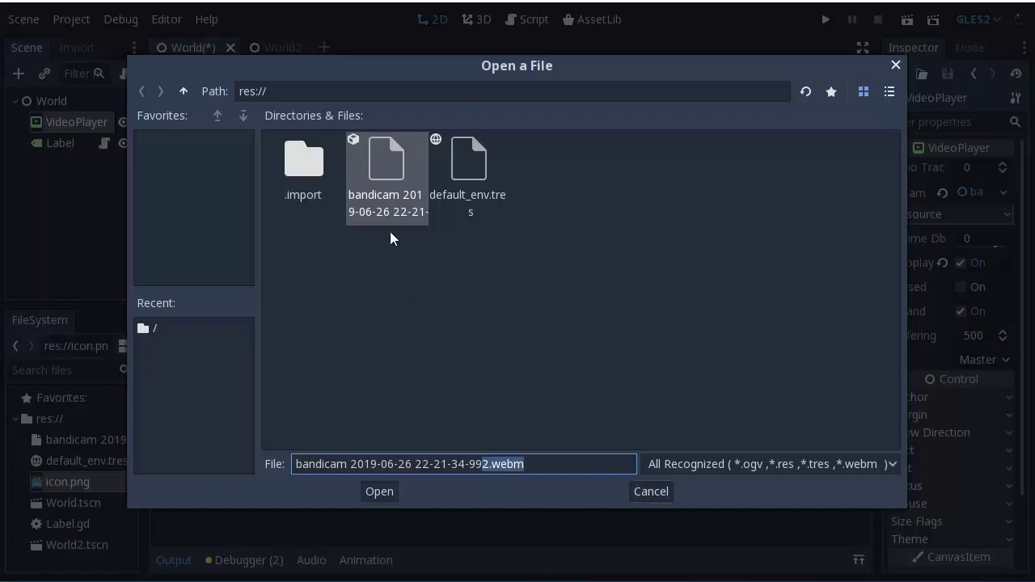
{"action": "left_click", "coordinate": [652, 492]}
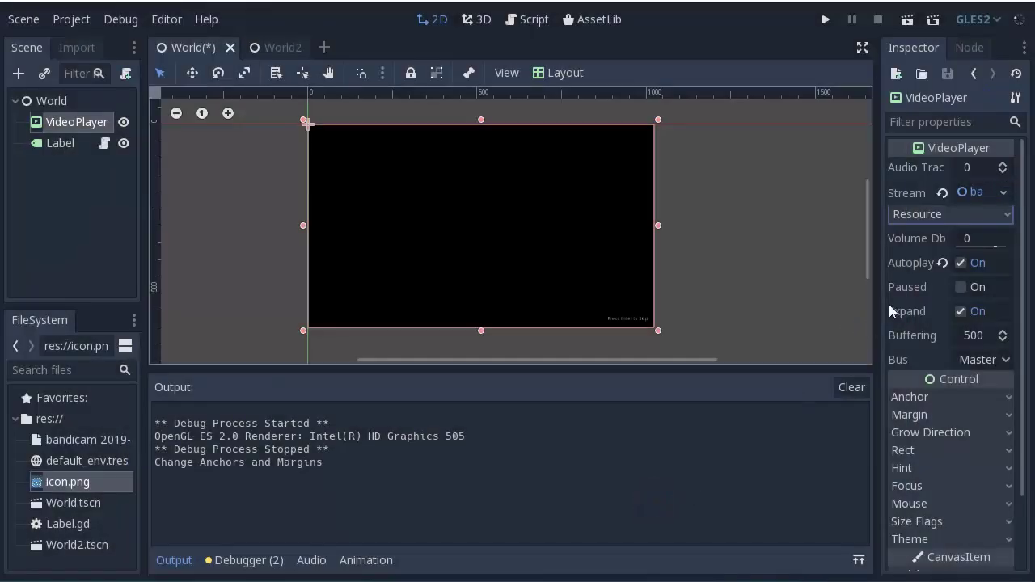
- Toggle VideoPlayer Autoplay off and back on, then save, run the scene and close the game
{"action": "left_click", "coordinate": [974, 265]}
{"action": "left_click", "coordinate": [974, 265]}
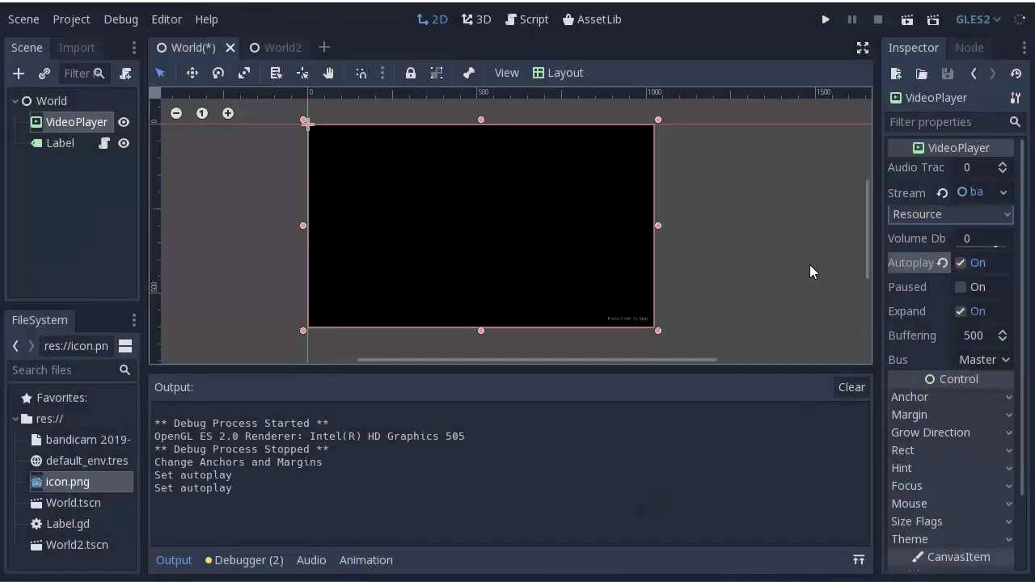
{"action": "key", "text": "F5"}
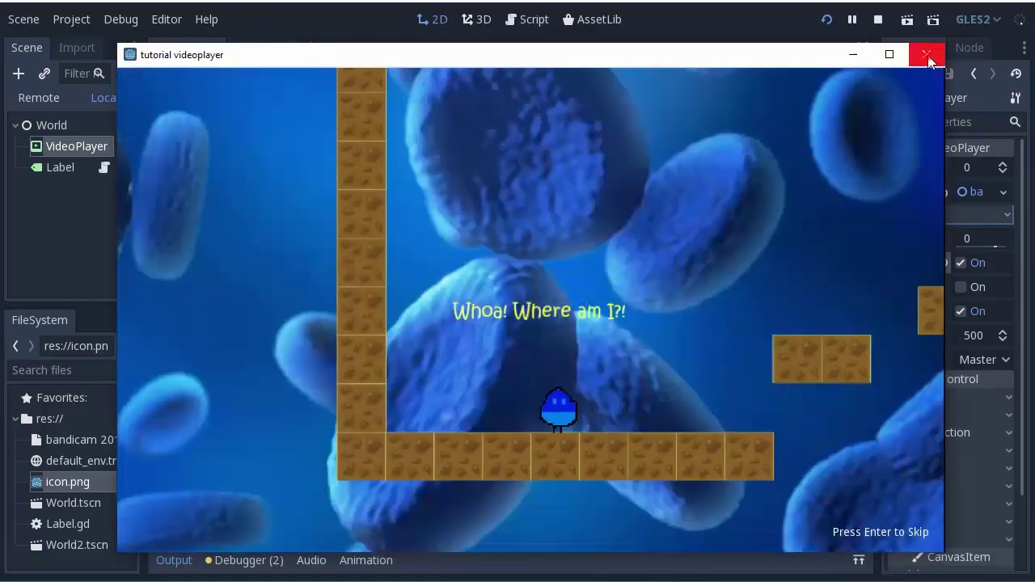
{"action": "left_click", "coordinate": [927, 55]}
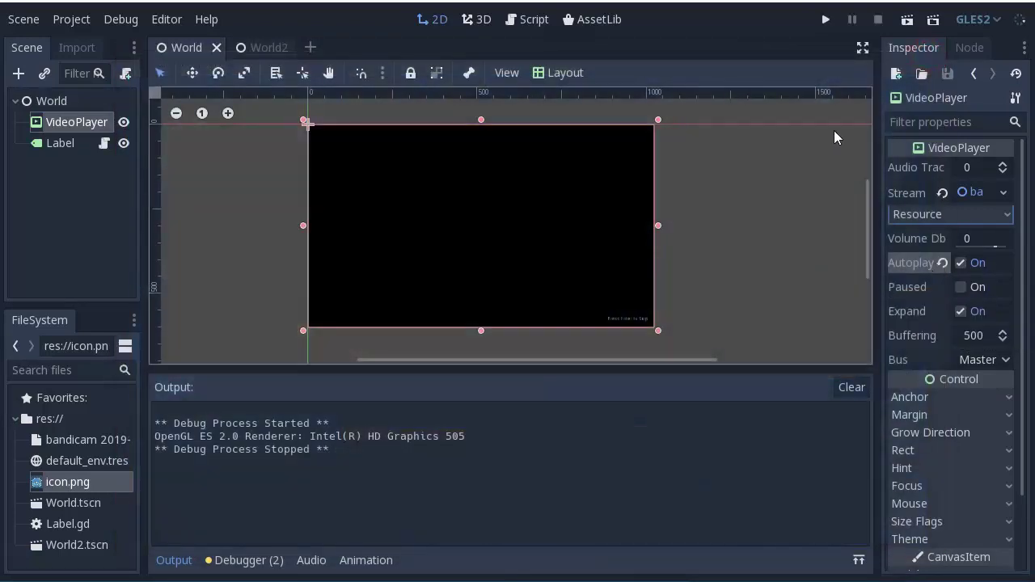
- Try connecting the VideoPlayer's finished() signal to VideoPlayer, then dismiss the 'Target method not found' warning
{"action": "left_click", "coordinate": [970, 48]}
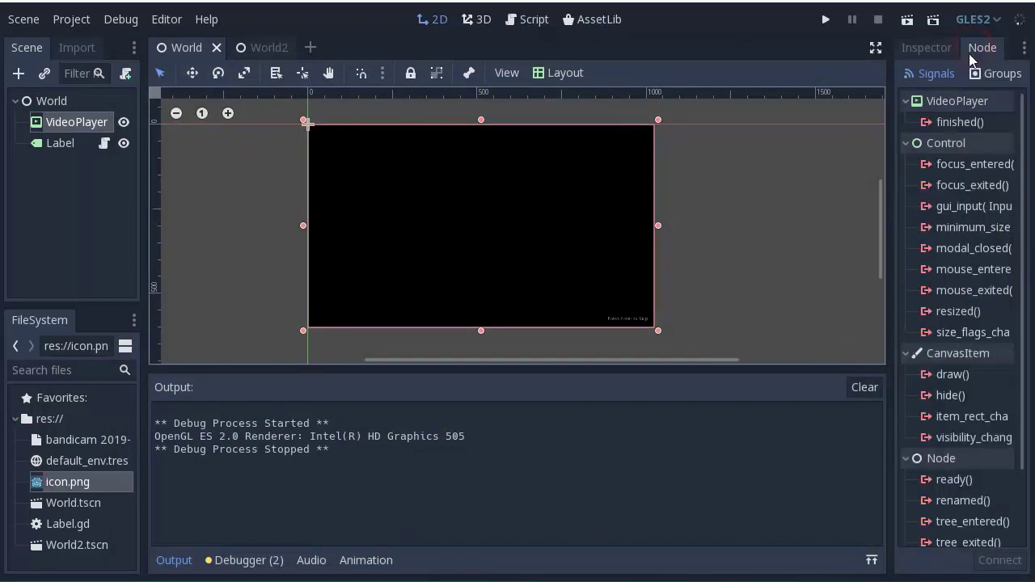
{"action": "left_click", "coordinate": [970, 127]}
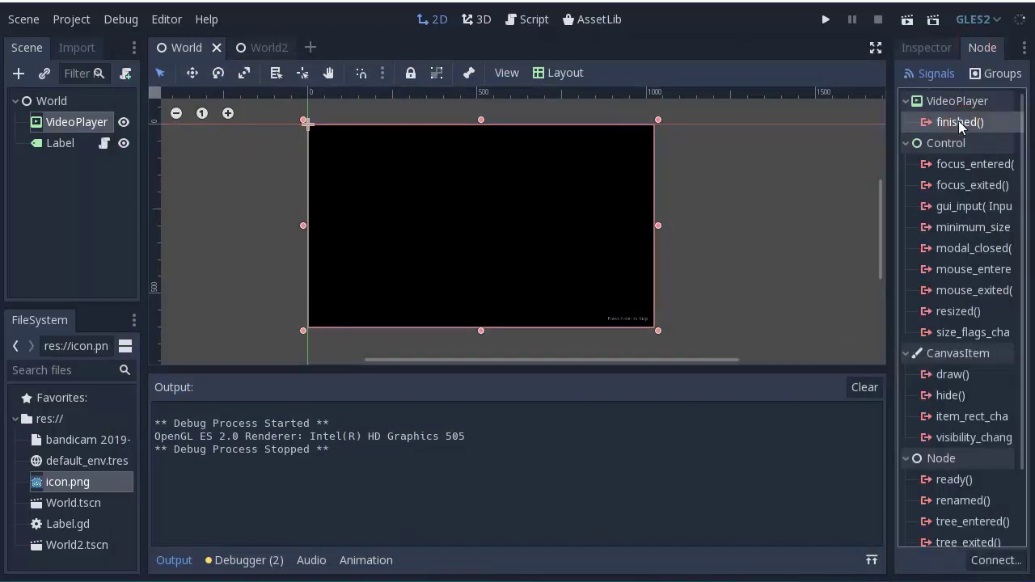
{"action": "double_click", "coordinate": [954, 123]}
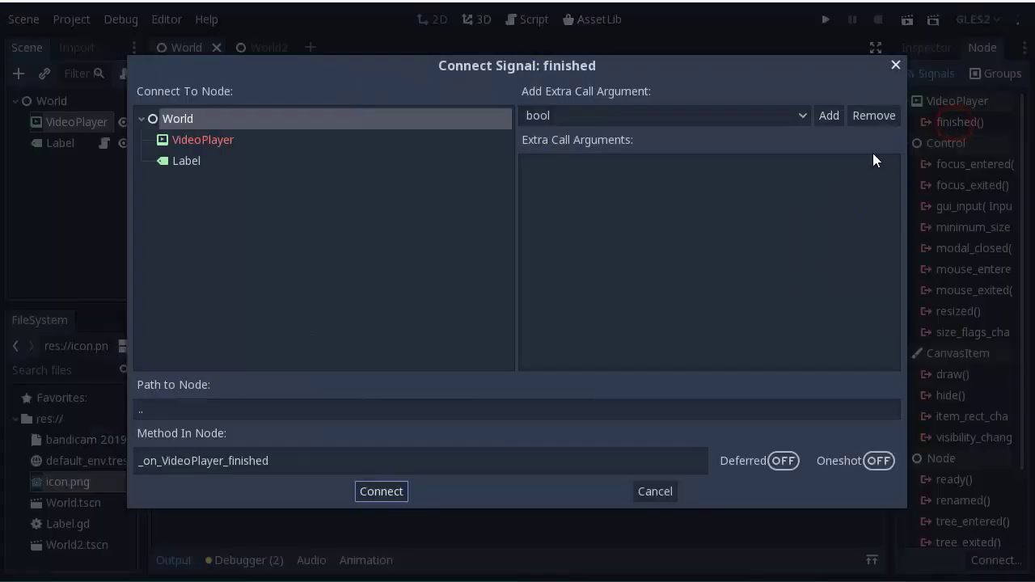
{"action": "left_click", "coordinate": [200, 142]}
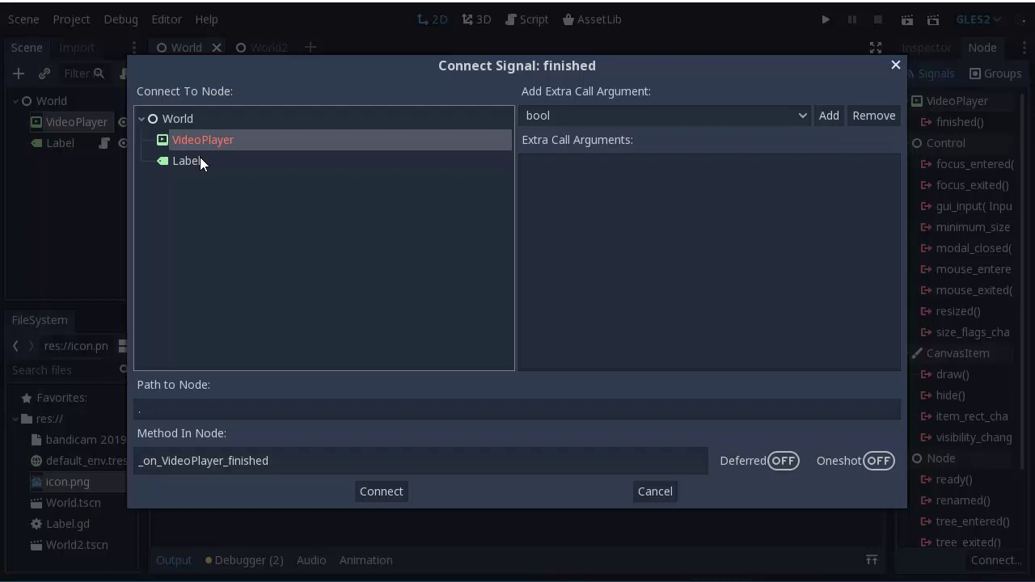
{"action": "left_click", "coordinate": [202, 161]}
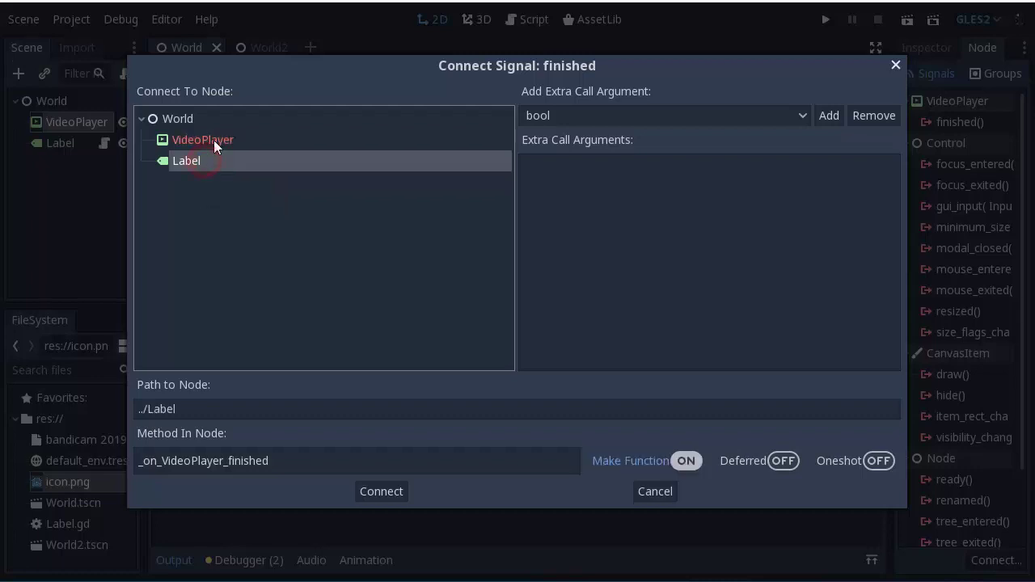
{"action": "left_click", "coordinate": [214, 140]}
{"action": "left_click", "coordinate": [199, 163]}
{"action": "left_click", "coordinate": [208, 142]}
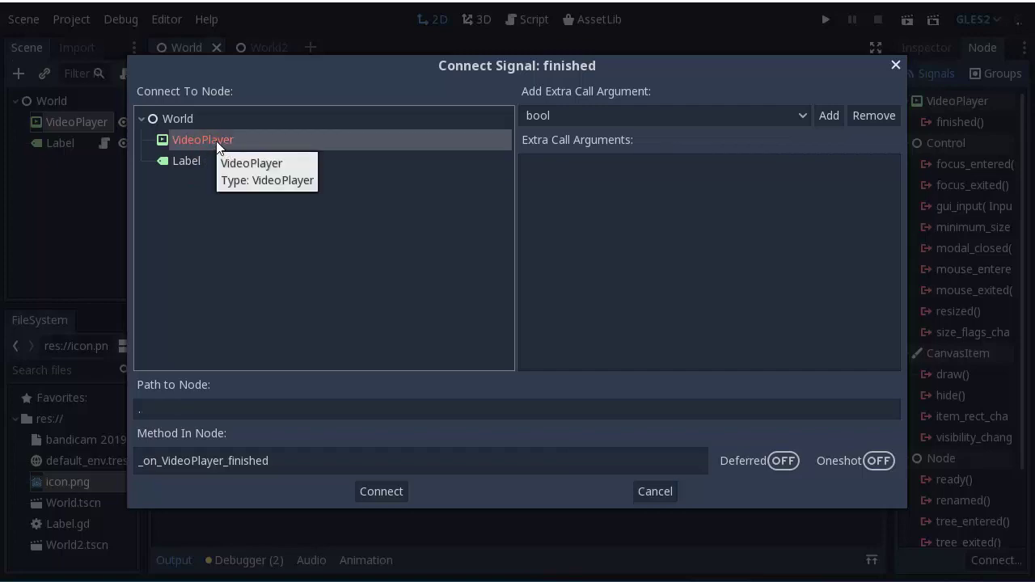
{"action": "double_click", "coordinate": [216, 144]}
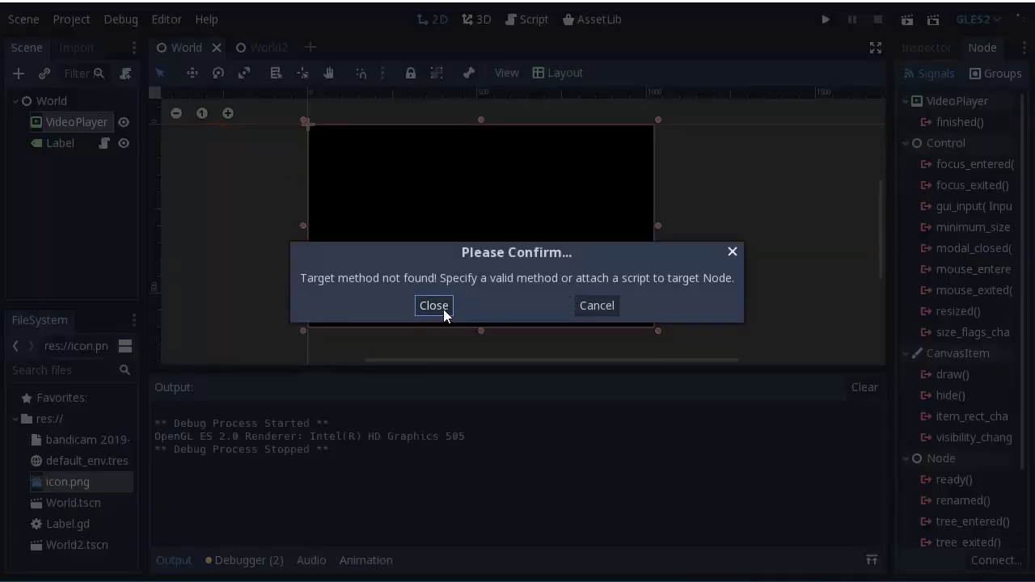
{"action": "left_click", "coordinate": [444, 307]}
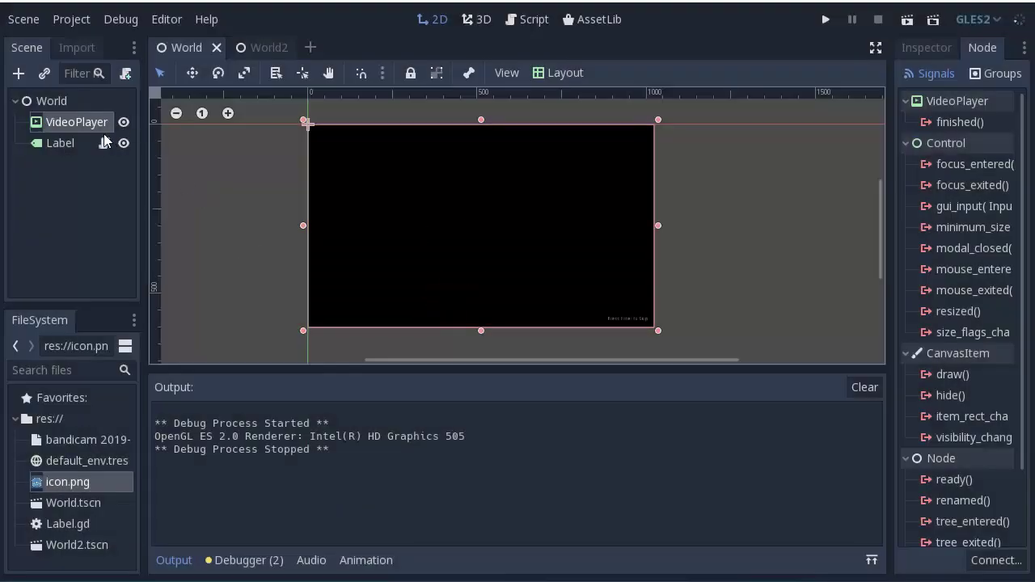
- Attach a new VideoPlayer.gd script to the VideoPlayer node and return to the 2D view
{"action": "left_click_drag", "start_coordinate": [145, 137], "coordinate": [174, 137]}
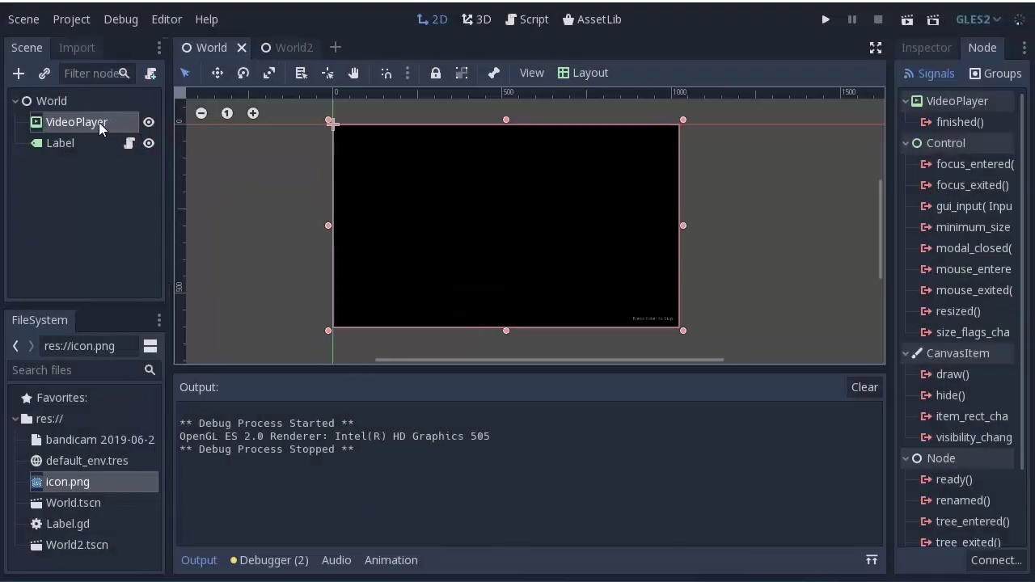
{"action": "left_click", "coordinate": [95, 121]}
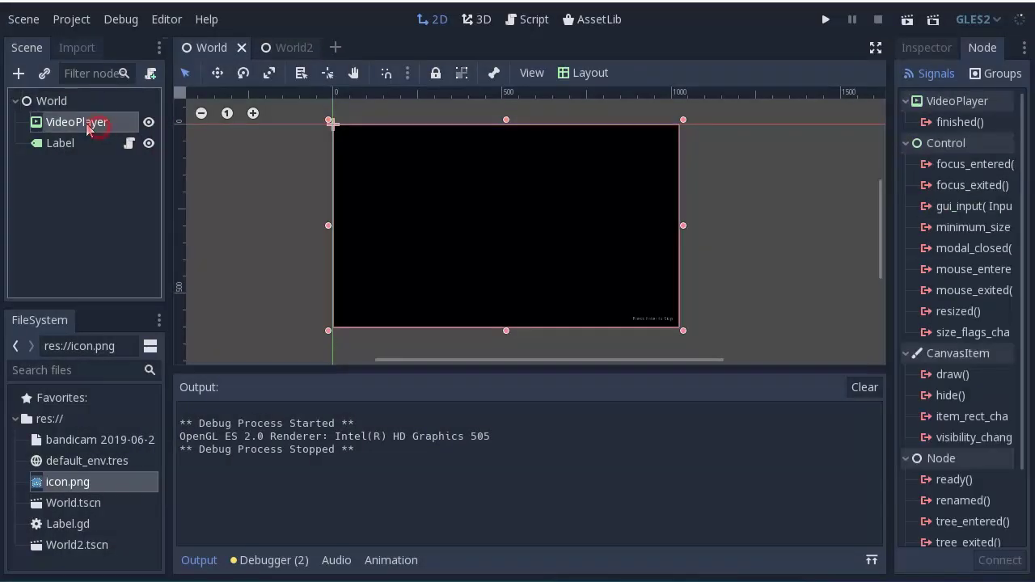
{"action": "left_click", "coordinate": [150, 73]}
{"action": "left_click", "coordinate": [457, 414]}
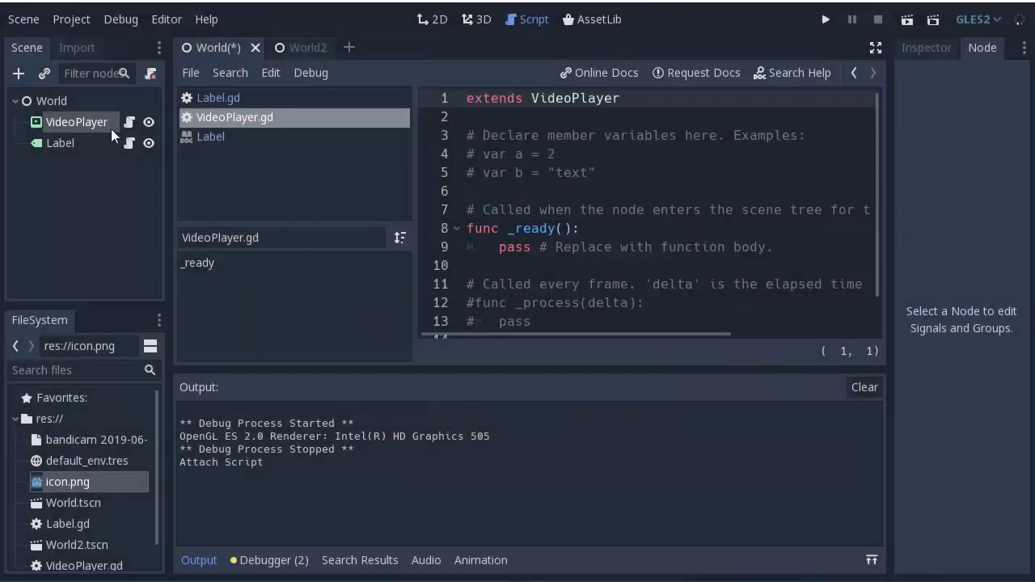
{"action": "left_click", "coordinate": [940, 50]}
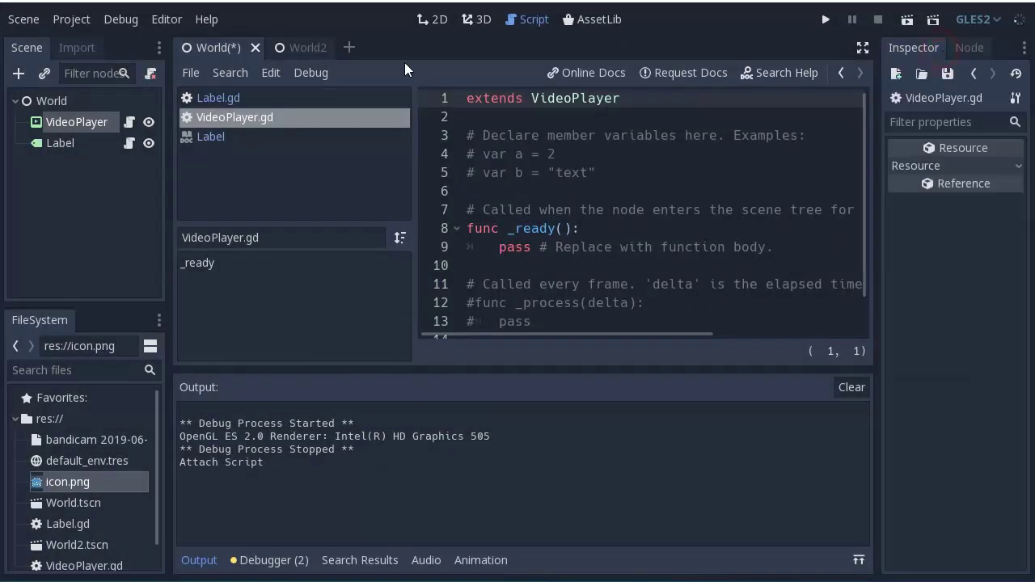
{"action": "left_click", "coordinate": [86, 122]}
- Connect the VideoPlayer's finished signal to a new _on_VideoPlayer_finished method
{"action": "left_click", "coordinate": [972, 52]}
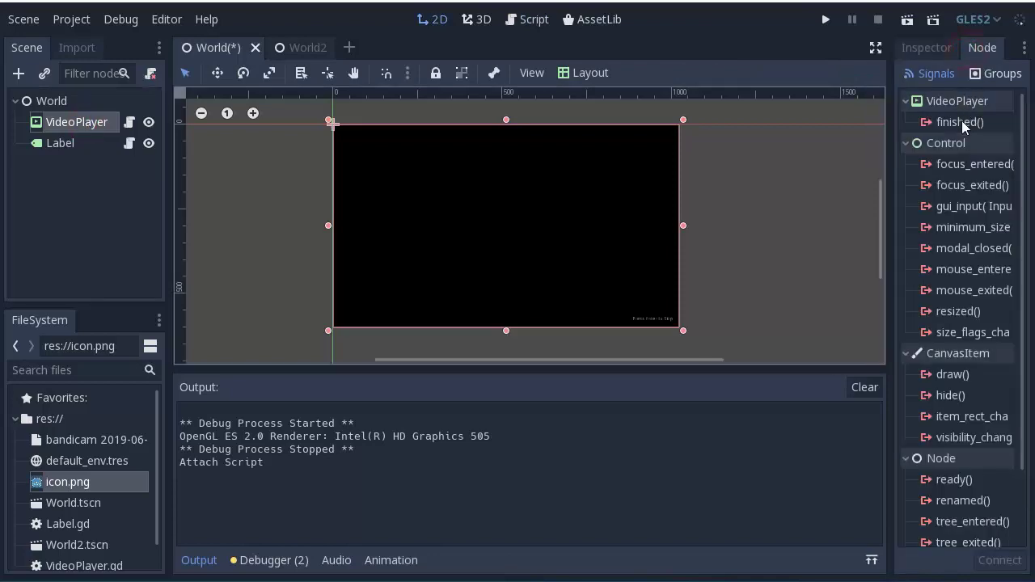
{"action": "left_click", "coordinate": [958, 125]}
{"action": "double_click", "coordinate": [958, 123]}
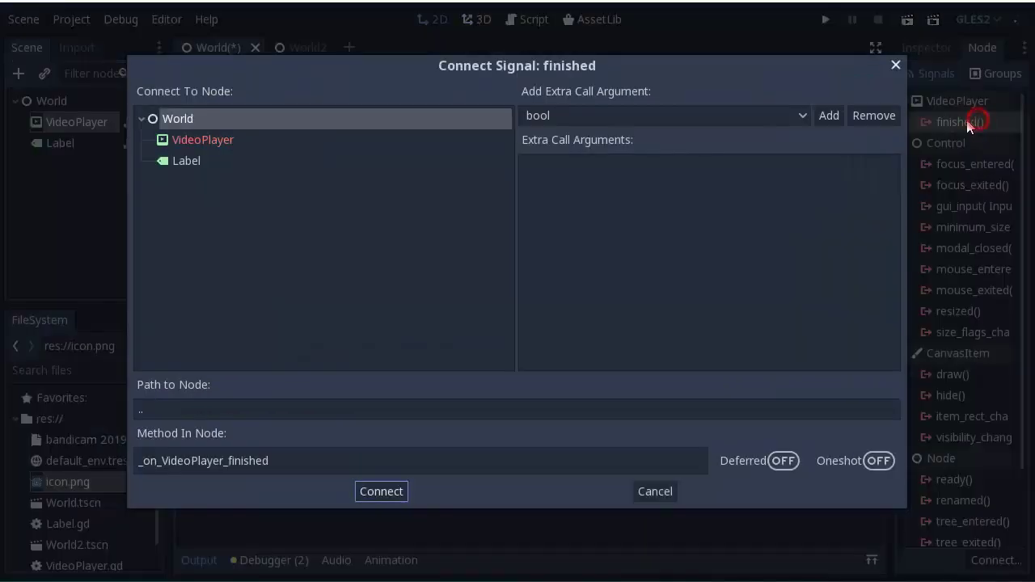
{"action": "left_click", "coordinate": [194, 138]}
{"action": "double_click", "coordinate": [195, 138]}
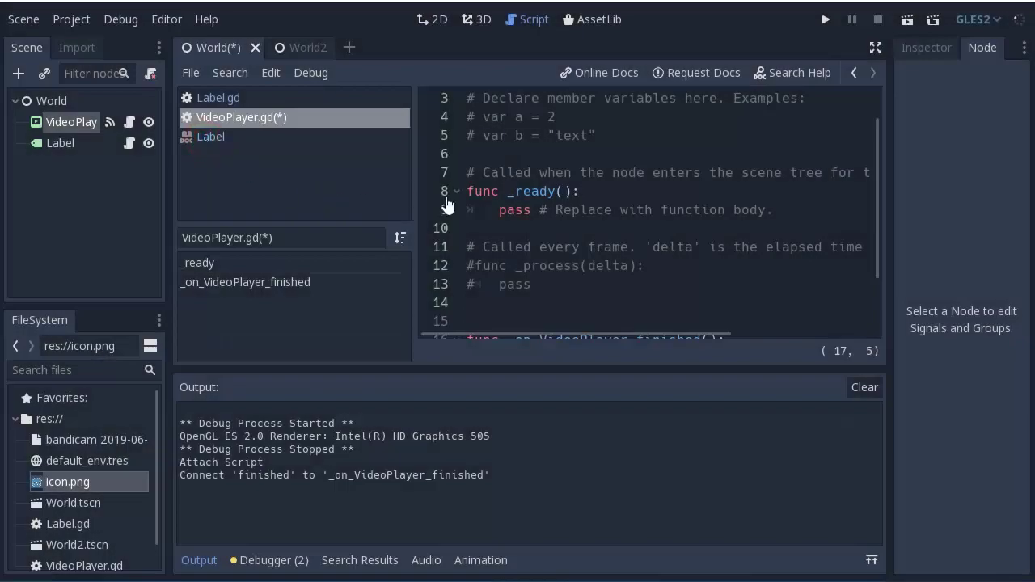
- Add get_tree().change_scene("World2.tscn") to _on_VideoPlayer_finished, confirming the file name in FileSystem
{"action": "left_click", "coordinate": [480, 265]}
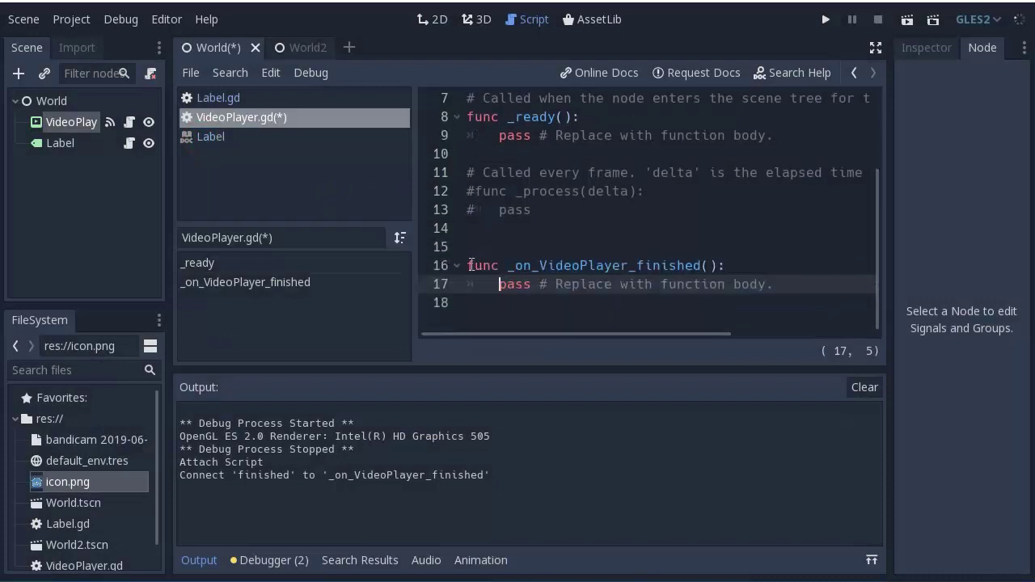
{"action": "left_click_drag", "start_coordinate": [611, 289], "coordinate": [741, 288]}
{"action": "left_click", "coordinate": [787, 264]}
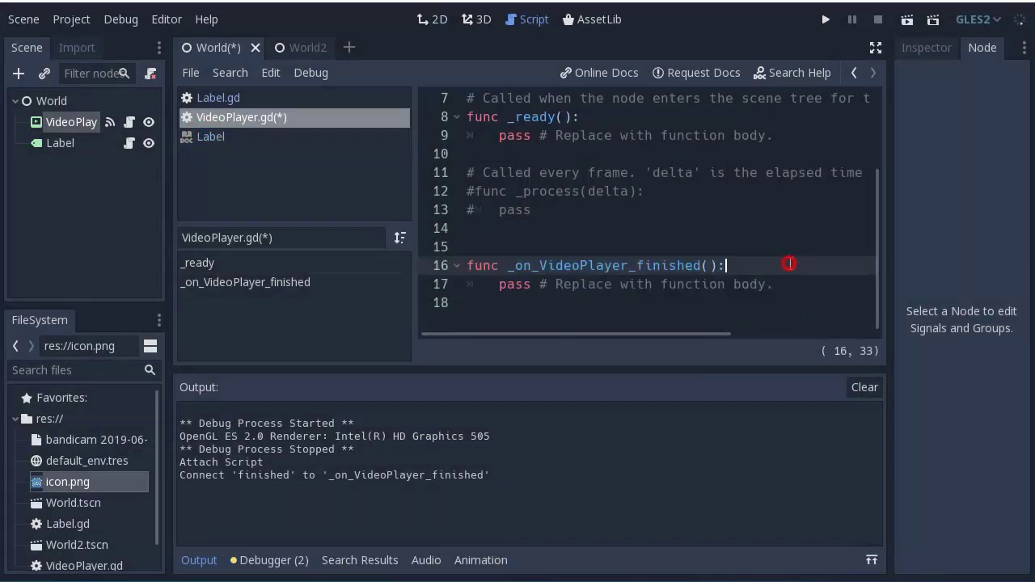
{"action": "key", "text": "Return"}
{"action": "type", "text": "get"}
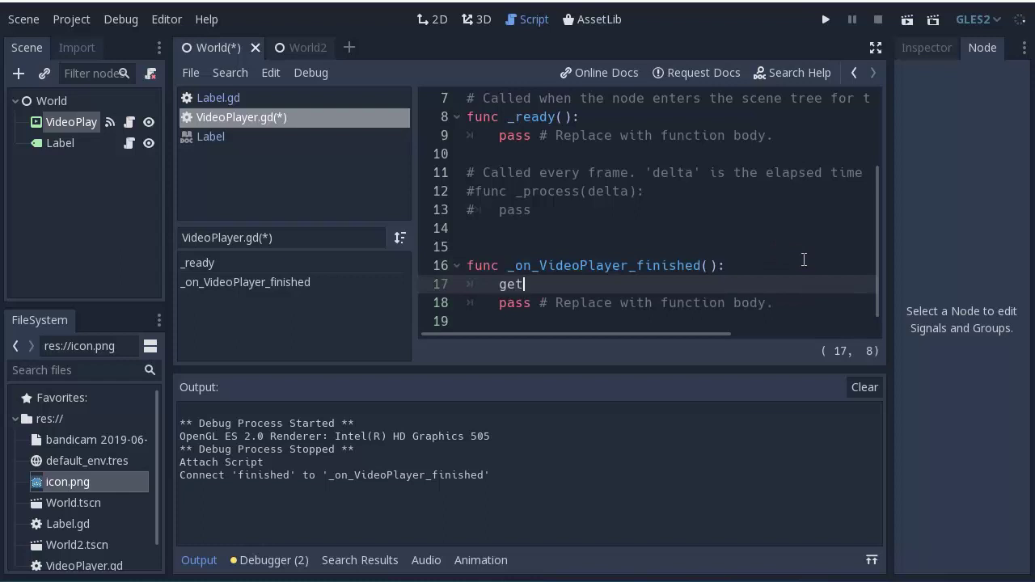
{"action": "type", "text": "_tree"}
{"action": "key", "text": "Return"}
{"action": "type", "text": ").cha"}
{"action": "key", "text": "Return"}
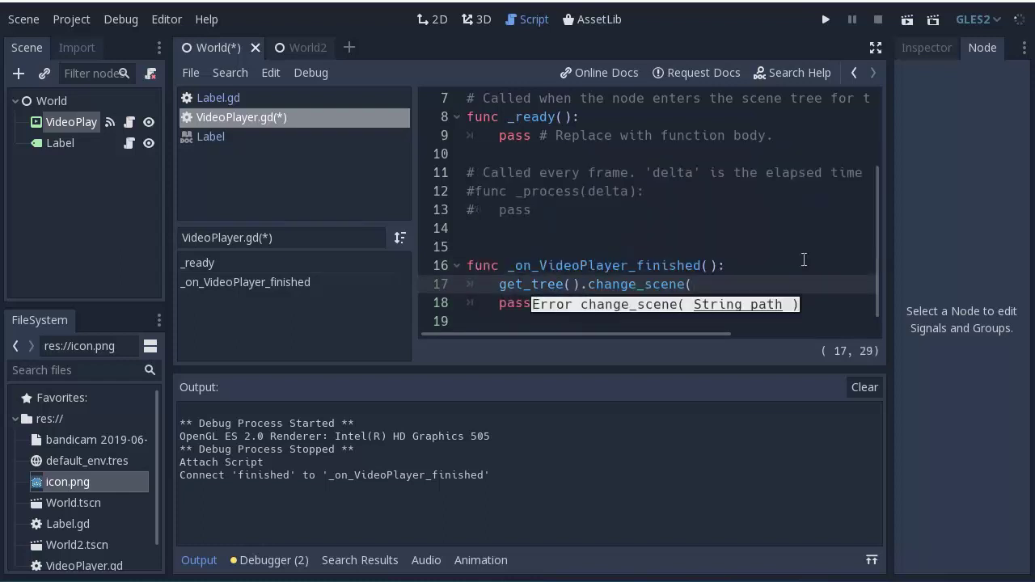
{"action": "type", "text": "\""}
{"action": "mouse_move", "coordinate": [295, 49]}
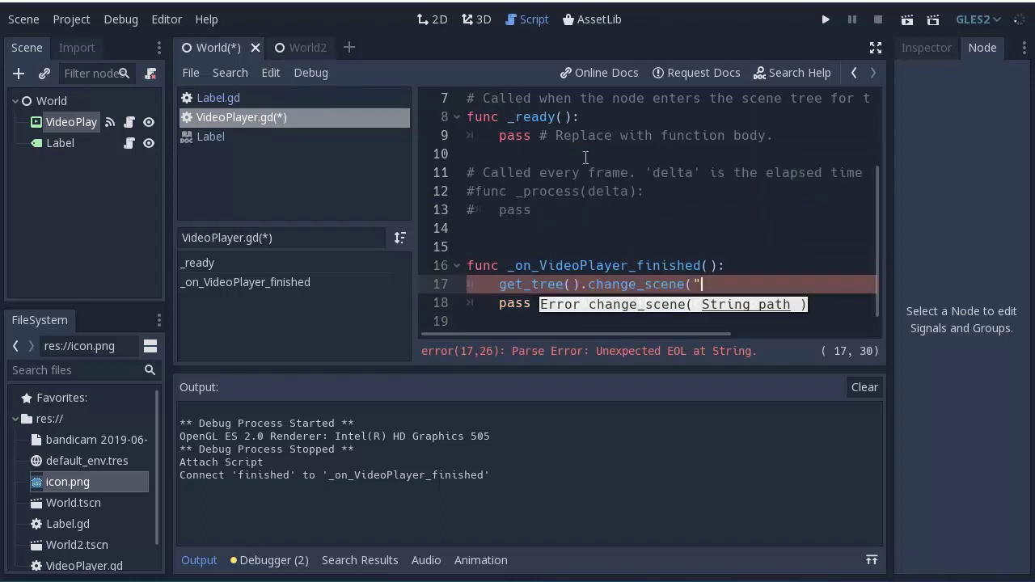
{"action": "type", "text": "Wo"}
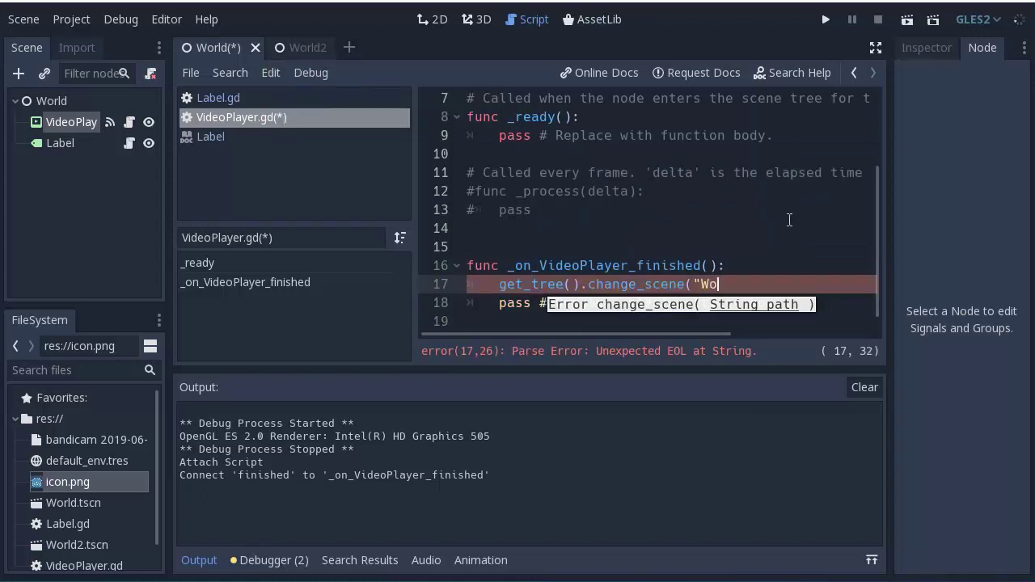
{"action": "type", "text": "rld2."}
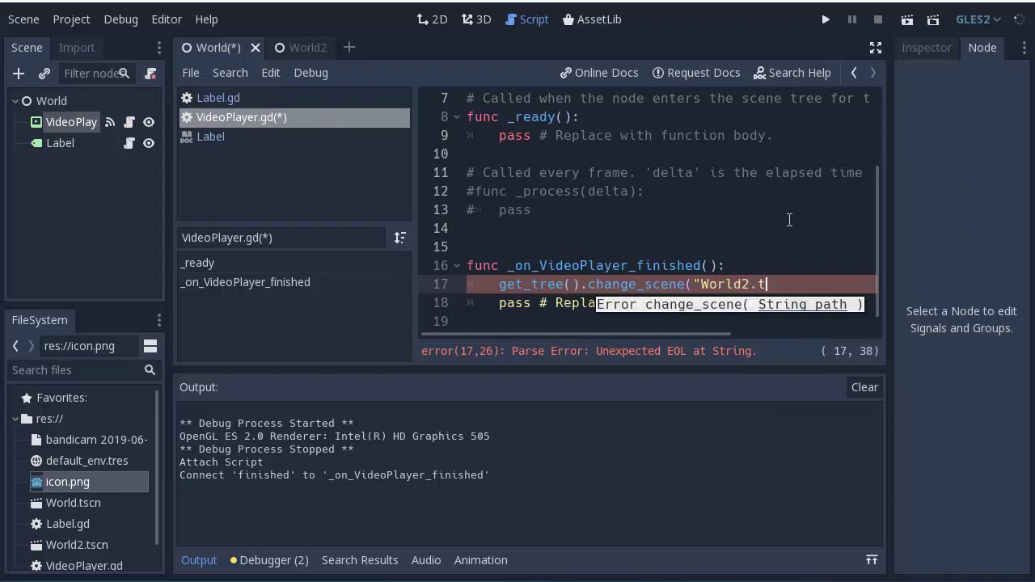
{"action": "type", "text": "tscn\""}
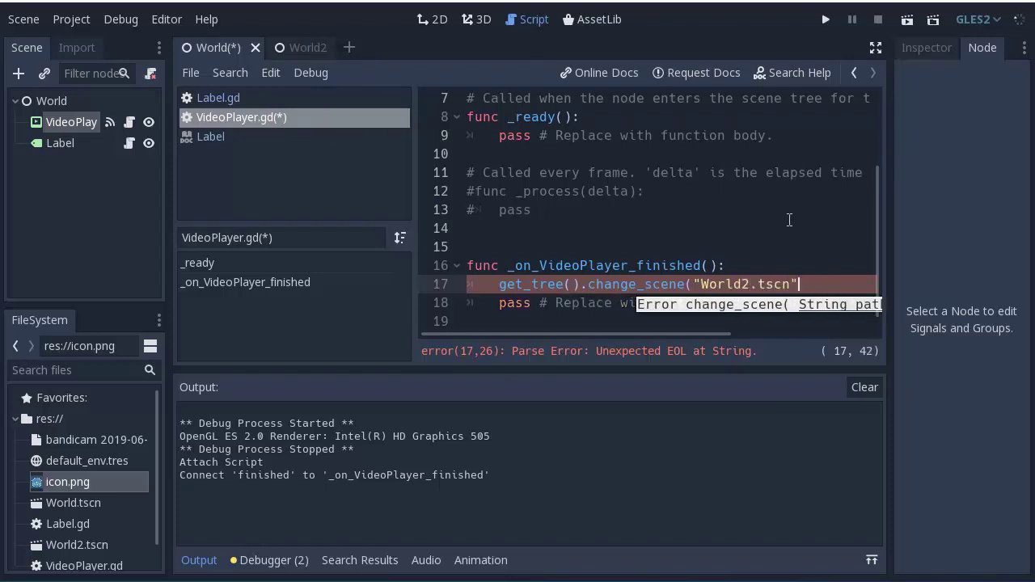
{"action": "type", "text": ")"}
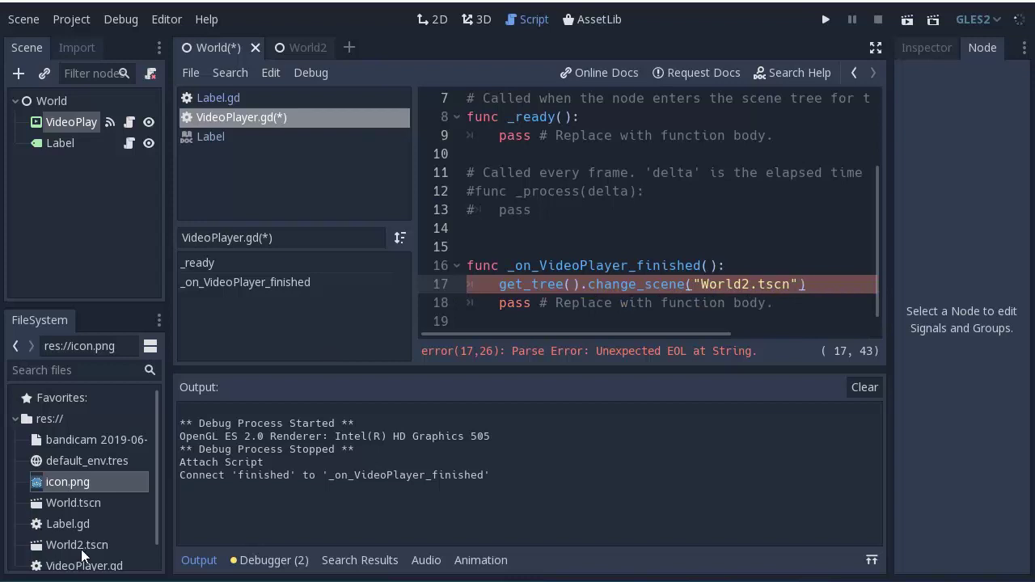
{"action": "left_click", "coordinate": [81, 546]}
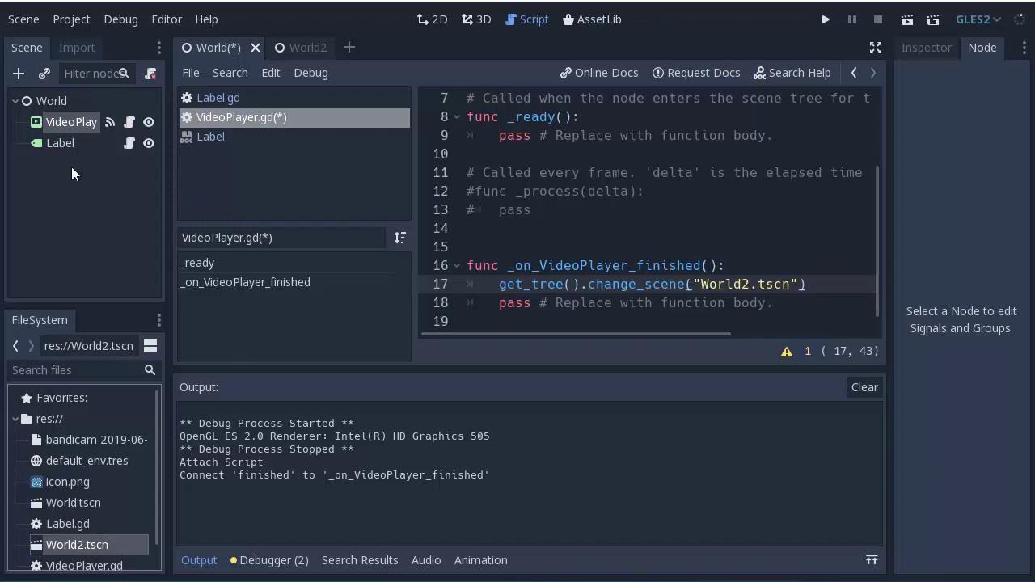
- Select VideoPlayer in the 2D view, then open the World2 scene tab to look at it
{"action": "left_click", "coordinate": [441, 19]}
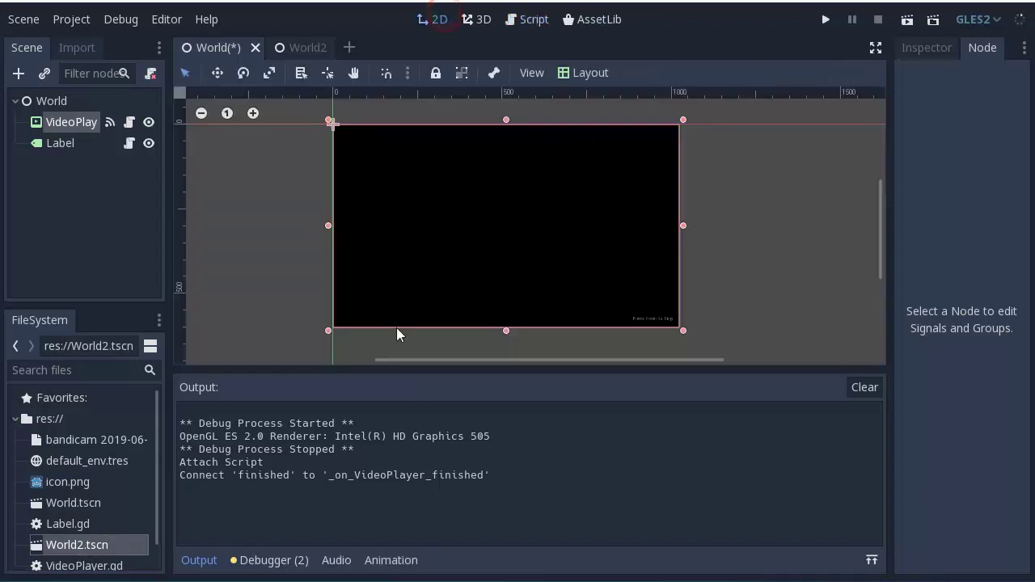
{"action": "left_click", "coordinate": [93, 126]}
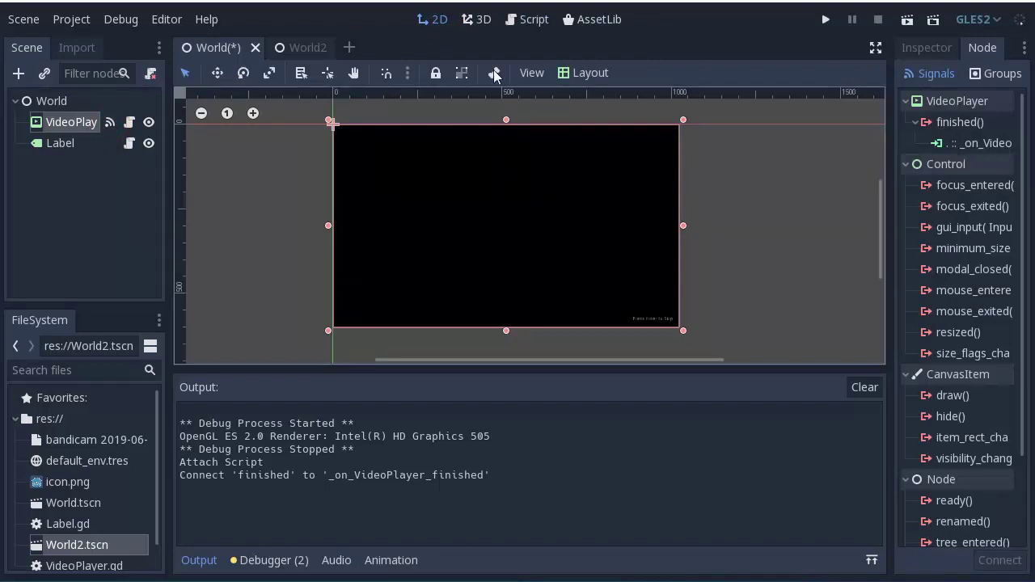
{"action": "left_click", "coordinate": [297, 48]}
{"action": "scroll", "coordinate": [580, 287], "scroll_direction": "down", "scroll_amount": 1}
{"action": "scroll", "coordinate": [566, 266], "scroll_direction": "down", "scroll_amount": 1}
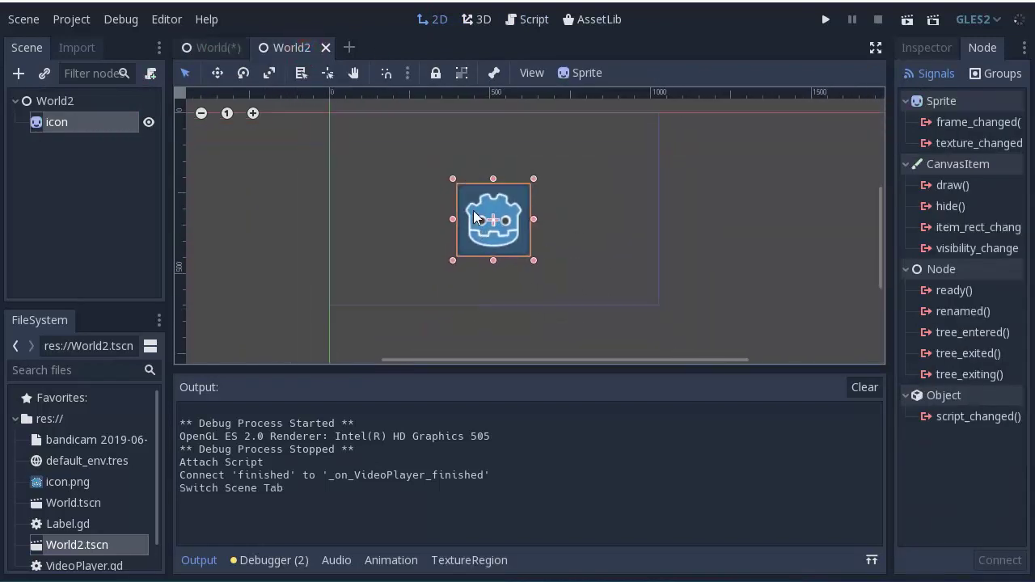
{"action": "scroll", "coordinate": [537, 275], "scroll_direction": "down", "scroll_amount": 1}
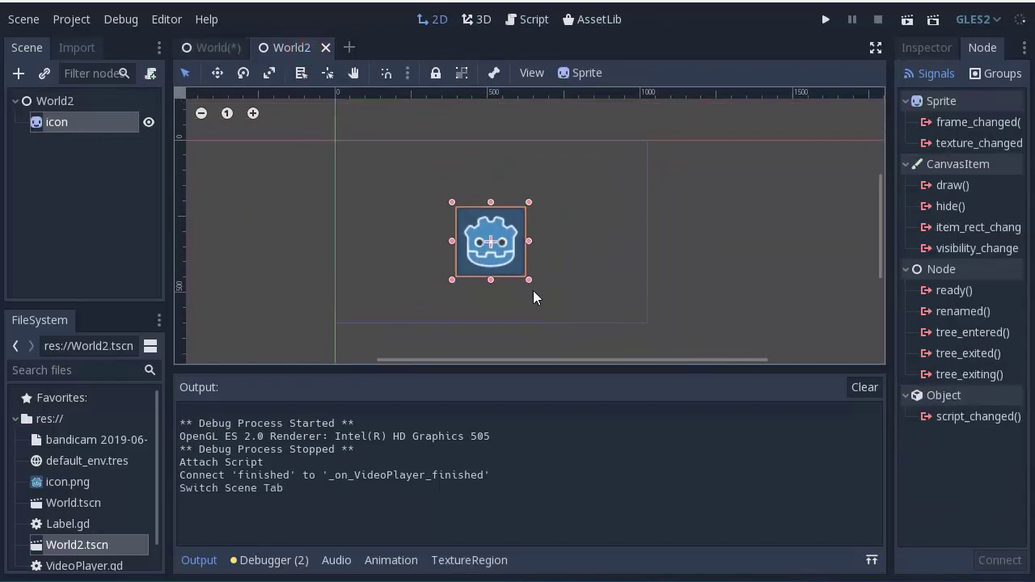
- Return to the World scene, select the Label node and zoom in on it
{"action": "left_click", "coordinate": [210, 47]}
{"action": "left_click", "coordinate": [65, 143]}
{"action": "scroll", "coordinate": [510, 234], "scroll_direction": "up", "scroll_amount": 2}
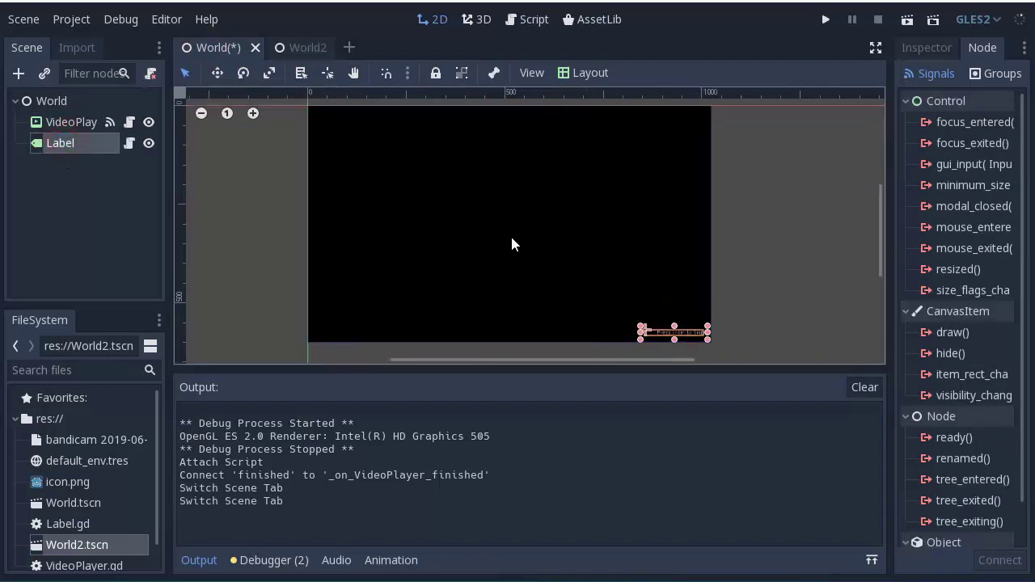
{"action": "scroll", "coordinate": [622, 282], "scroll_direction": "up", "scroll_amount": 3}
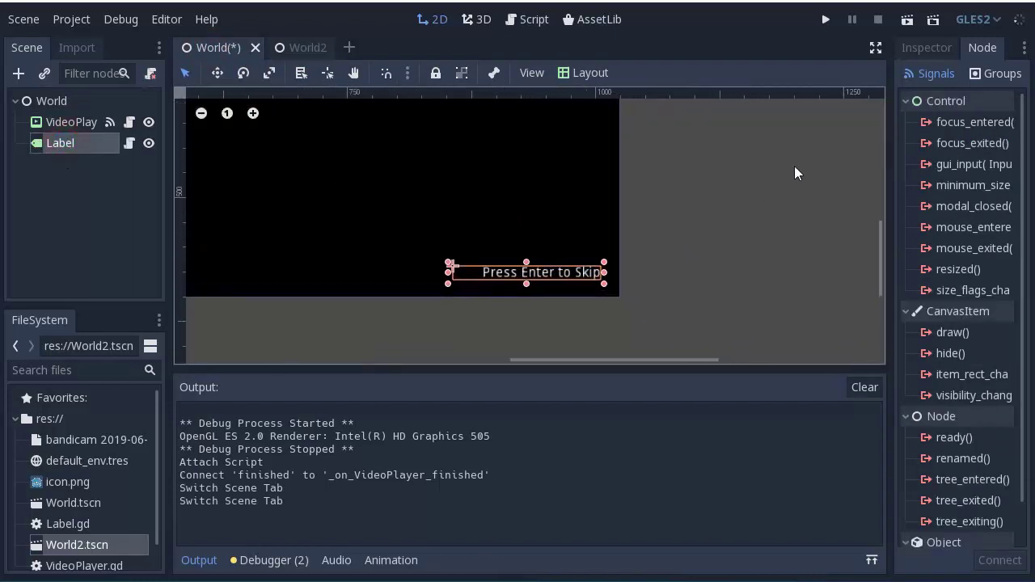
- Check the Label's 'Press Enter to Skip' text in the Inspector and set Align to Right
{"action": "left_click", "coordinate": [910, 44]}
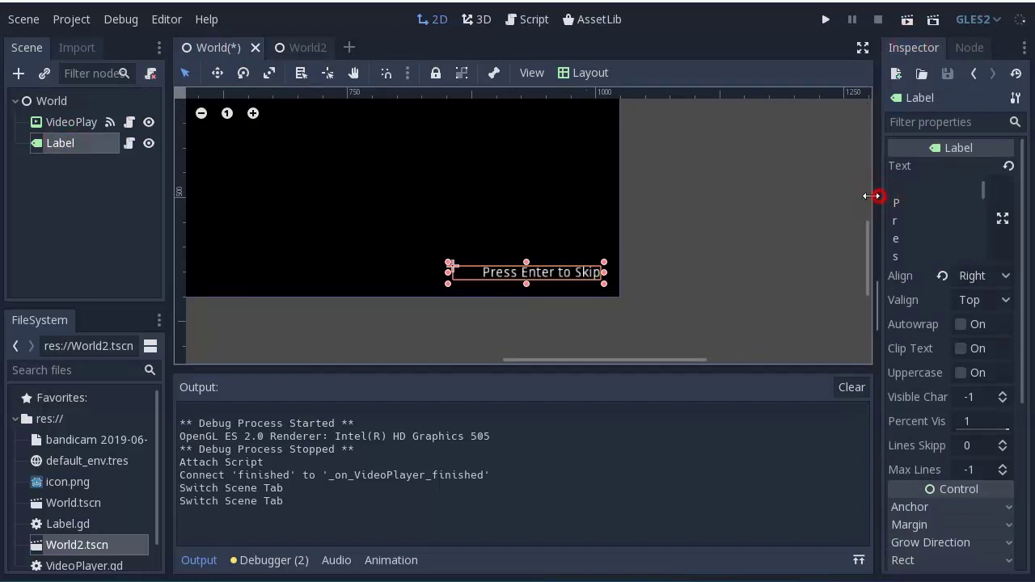
{"action": "left_click_drag", "start_coordinate": [877, 195], "coordinate": [854, 195]}
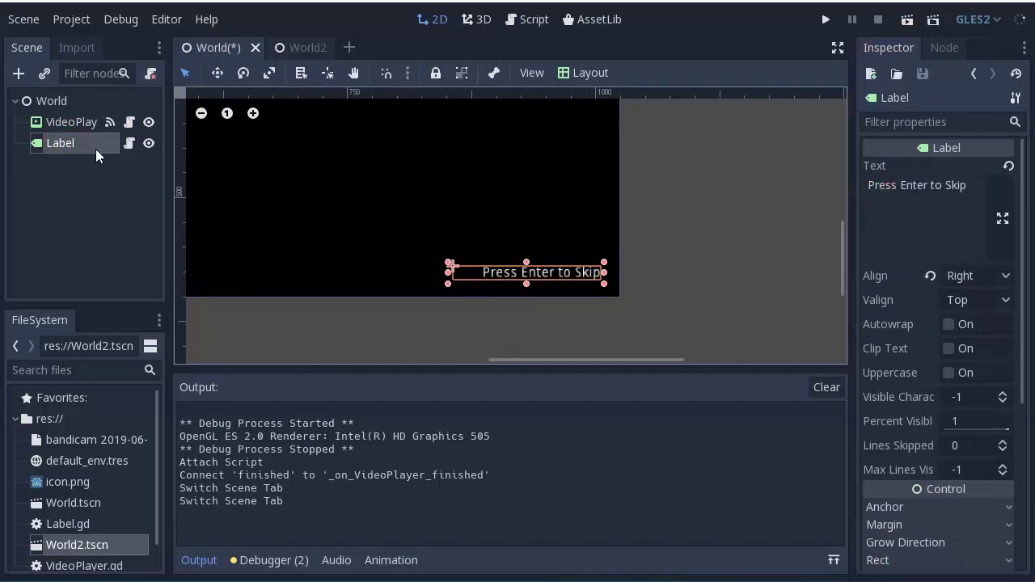
{"action": "left_click_drag", "start_coordinate": [972, 186], "coordinate": [847, 190]}
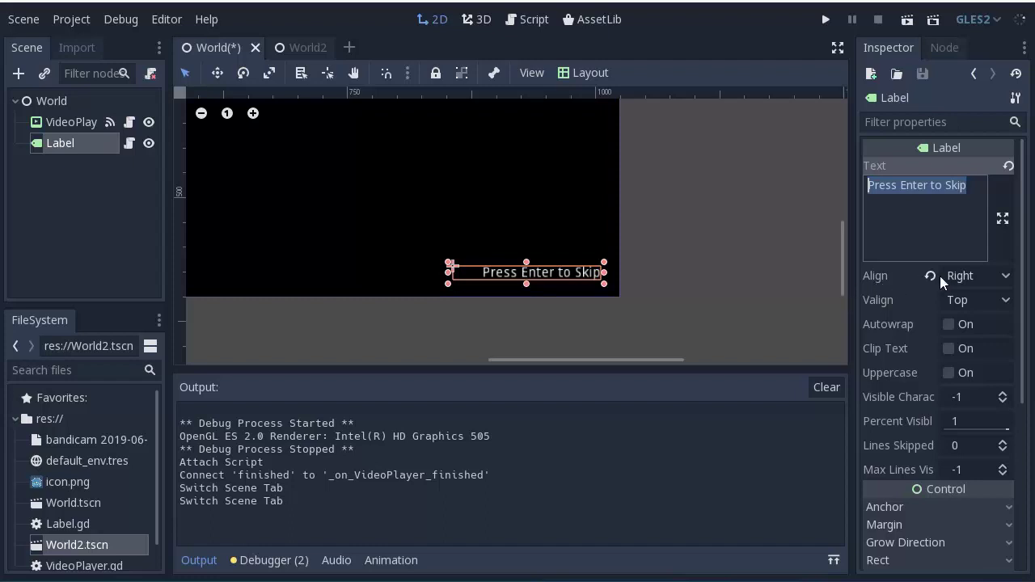
{"action": "left_click", "coordinate": [961, 275]}
{"action": "left_click", "coordinate": [974, 300]}
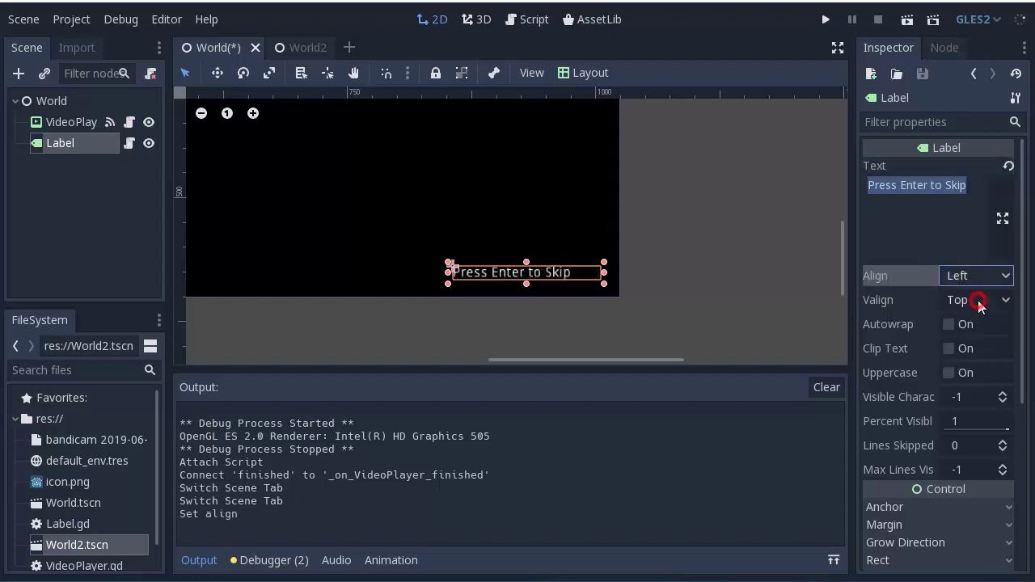
{"action": "left_click", "coordinate": [978, 277]}
{"action": "left_click", "coordinate": [974, 337]}
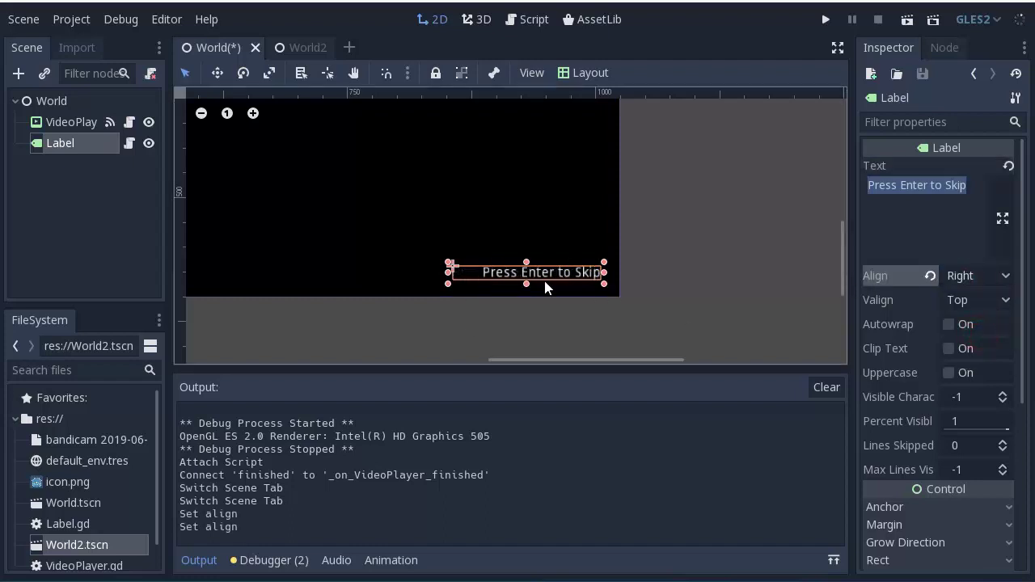
- Try Left alignment and retyping the Label's text in the Inspector
{"action": "scroll", "coordinate": [661, 276], "scroll_direction": "down", "scroll_amount": 1}
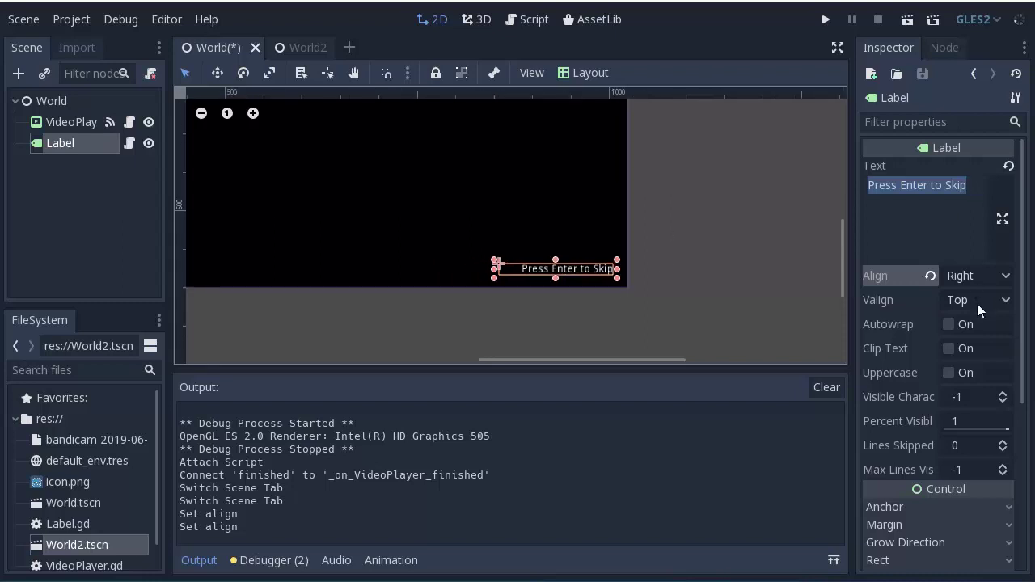
{"action": "left_click", "coordinate": [988, 279]}
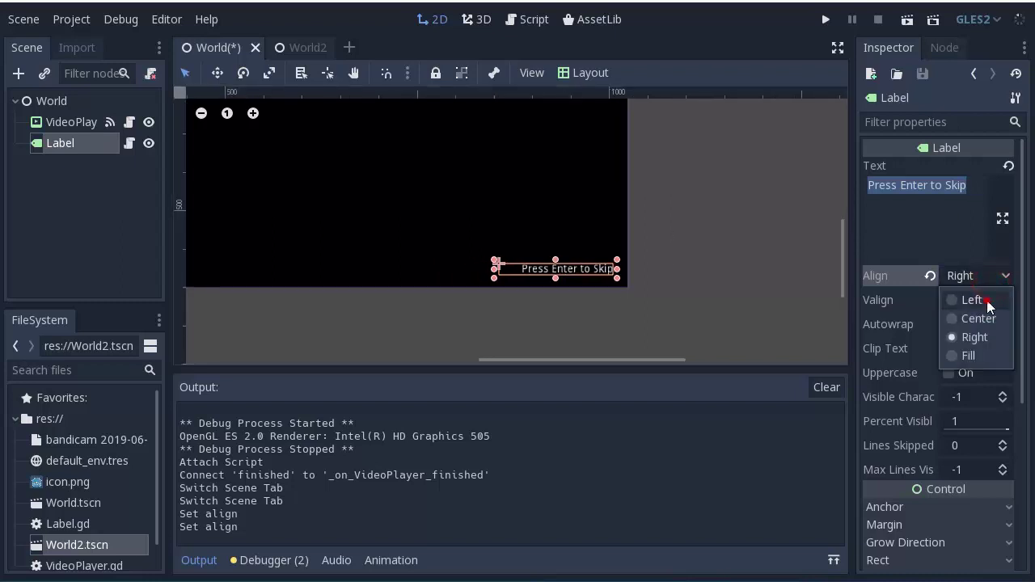
{"action": "left_click", "coordinate": [988, 300]}
{"action": "double_click", "coordinate": [970, 197]}
{"action": "key", "text": "ctrl+a"}
{"action": "type", "text": "g"}
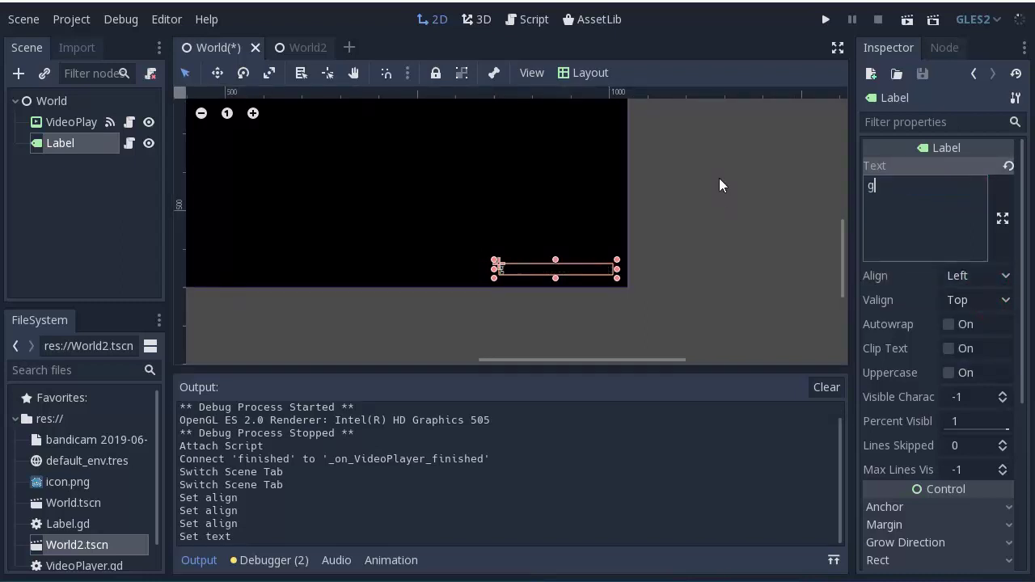
{"action": "key", "text": "Return"}
{"action": "key", "text": "BackSpace"}
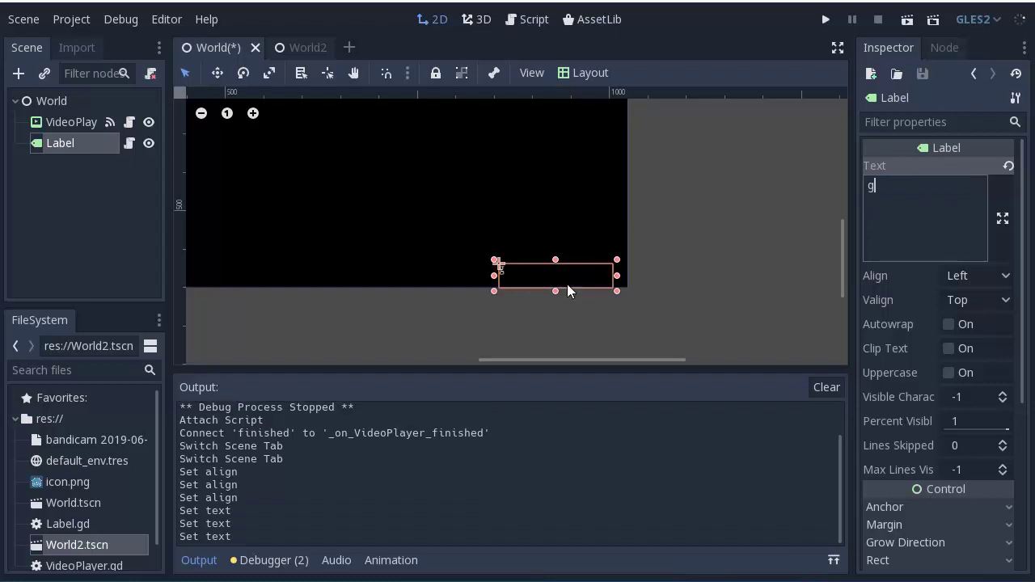
- Try Center and Right alignment, then undo the stray Label edits
{"action": "scroll", "coordinate": [498, 271], "scroll_direction": "up", "scroll_amount": 1}
{"action": "scroll", "coordinate": [506, 272], "scroll_direction": "up", "scroll_amount": 1}
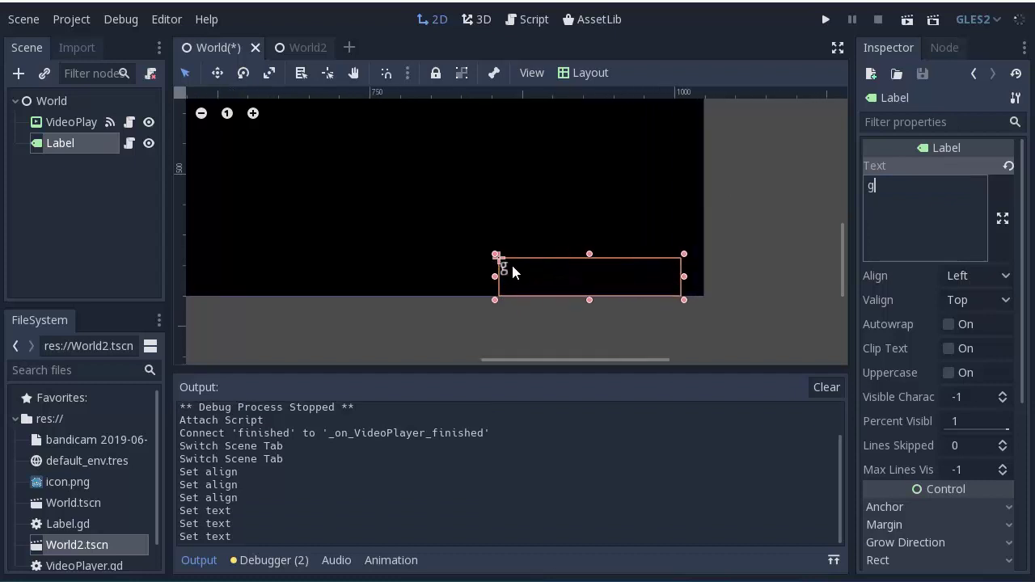
{"action": "left_click", "coordinate": [994, 276]}
{"action": "left_click", "coordinate": [970, 316]}
{"action": "left_click", "coordinate": [984, 276]}
{"action": "left_click", "coordinate": [978, 333]}
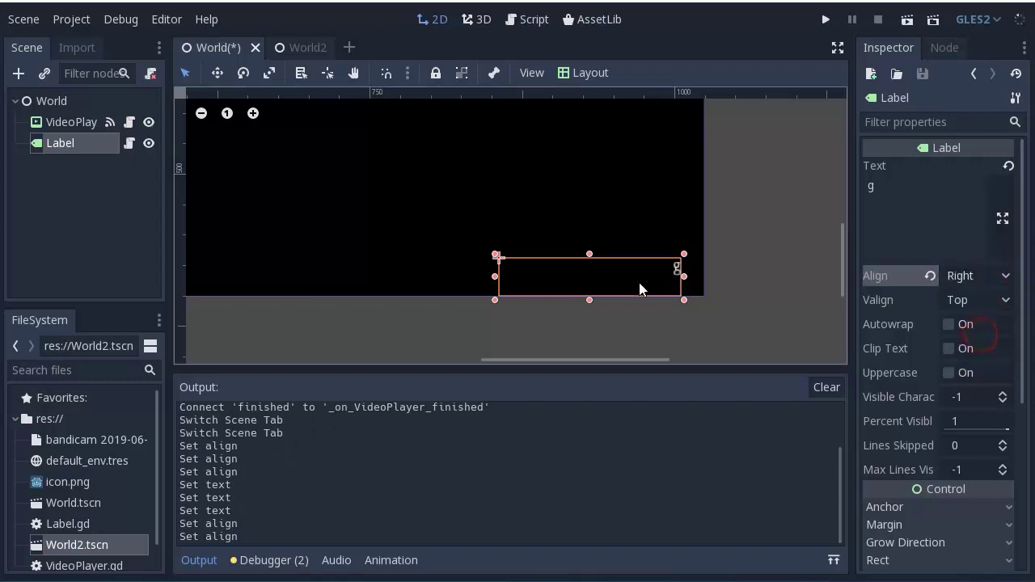
{"action": "key", "text": "ctrl+z"}
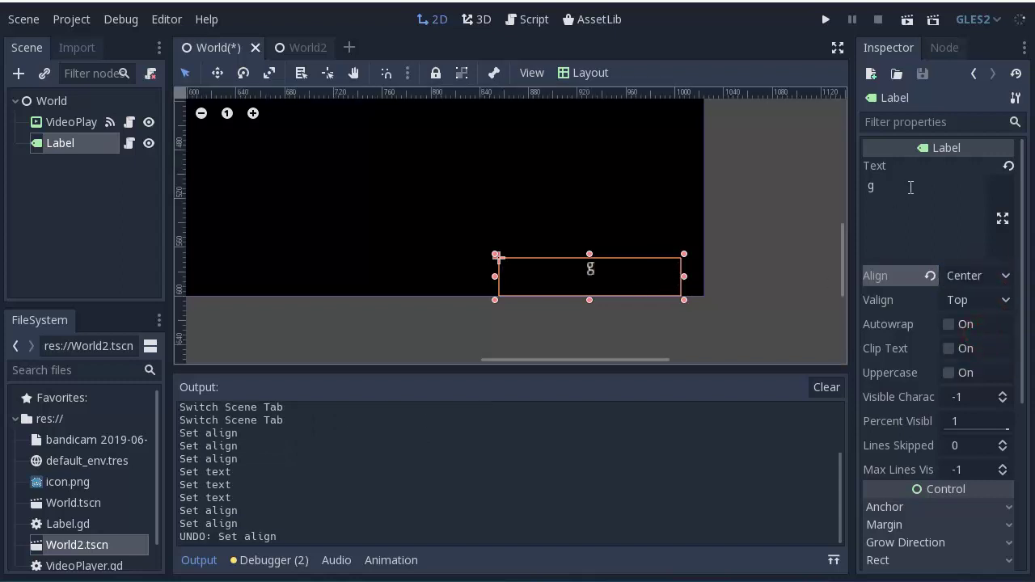
{"action": "key", "text": "ctrl+z"}
{"action": "key", "text": "ctrl+z"}
{"action": "key", "text": "ctrl+z"}
{"action": "key", "text": "ctrl+z"}
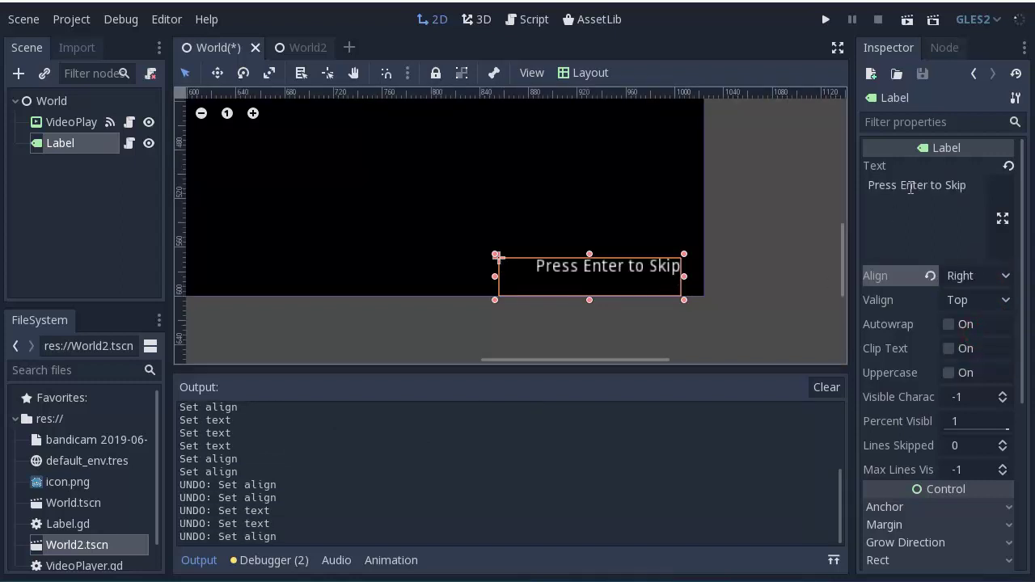
- Expand the Label's custom font settings, then open its Label.gd script
{"action": "scroll", "coordinate": [726, 186], "scroll_direction": "down", "scroll_amount": 3}
{"action": "scroll", "coordinate": [714, 236], "scroll_direction": "up", "scroll_amount": 1}
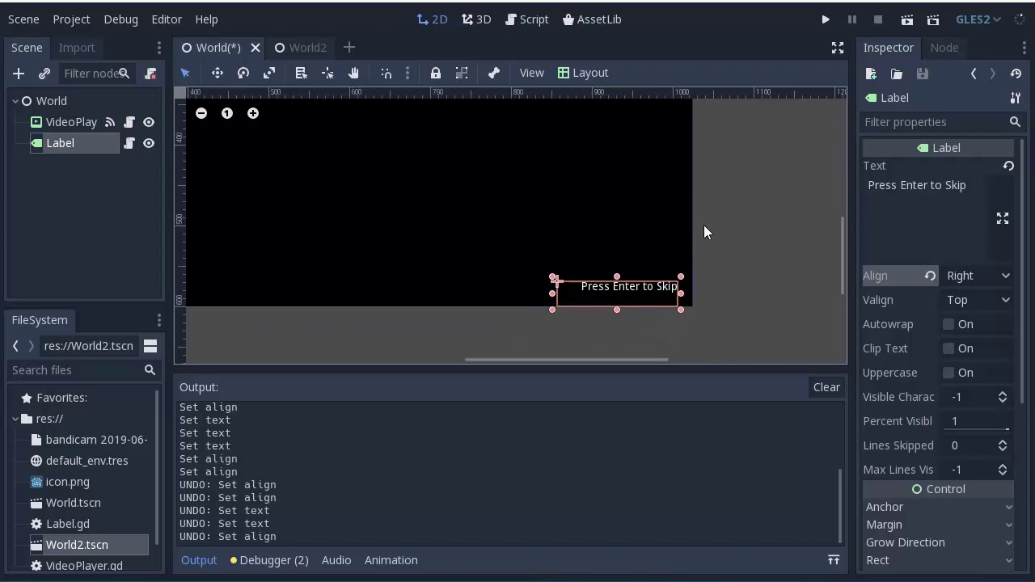
{"action": "scroll", "coordinate": [704, 234], "scroll_direction": "up", "scroll_amount": 1}
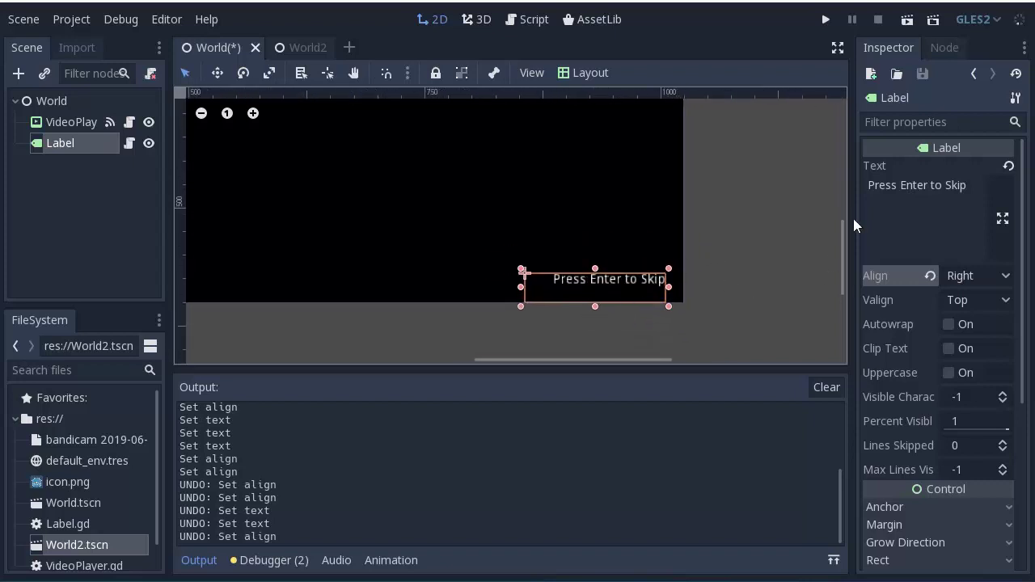
{"action": "scroll", "coordinate": [992, 398], "scroll_direction": "down", "scroll_amount": 2}
{"action": "scroll", "coordinate": [939, 458], "scroll_direction": "down", "scroll_amount": 3}
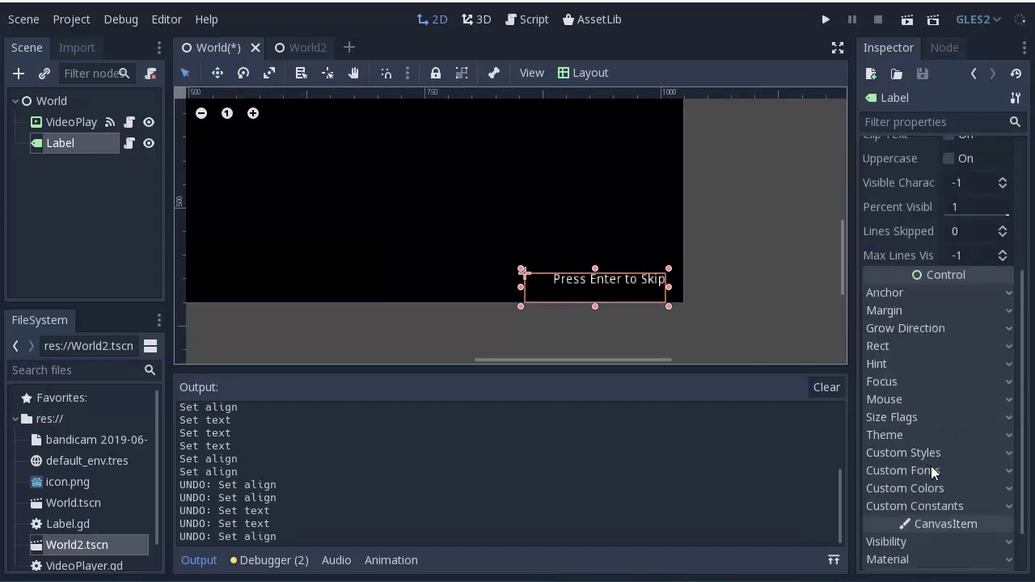
{"action": "left_click", "coordinate": [935, 471]}
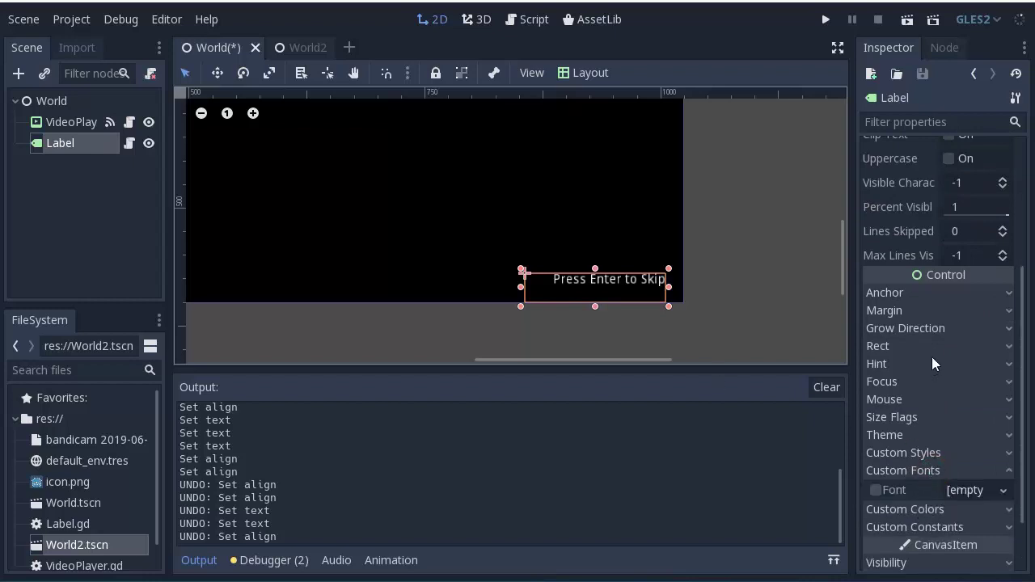
{"action": "scroll", "coordinate": [933, 357], "scroll_direction": "up", "scroll_amount": 5}
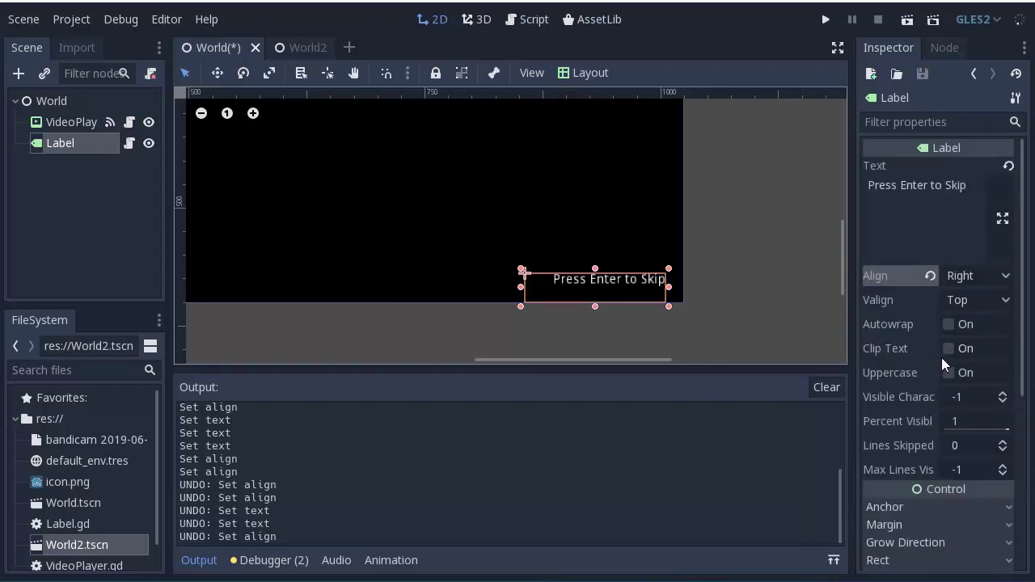
{"action": "scroll", "coordinate": [695, 218], "scroll_direction": "up", "scroll_amount": 1}
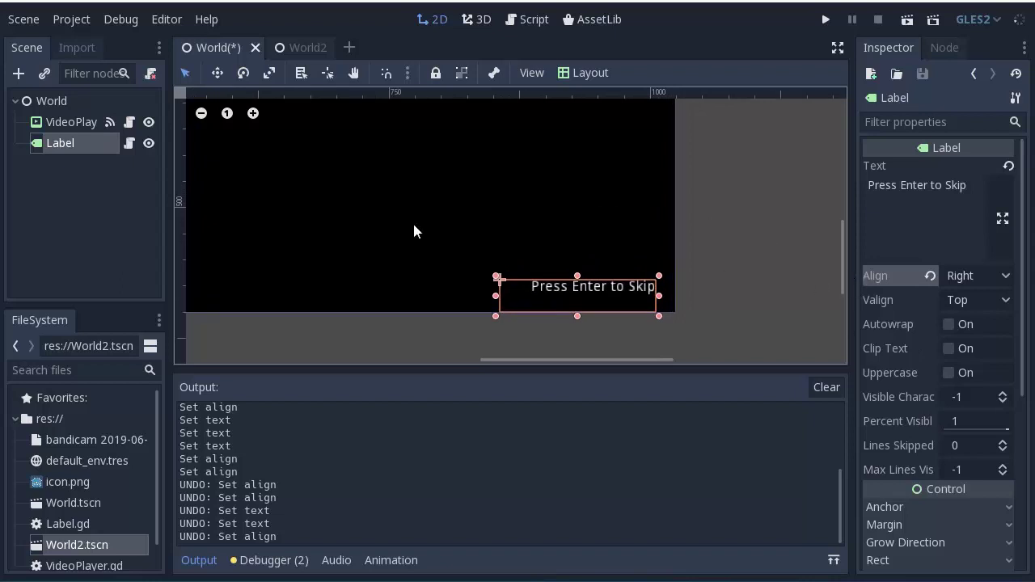
{"action": "left_click", "coordinate": [129, 144]}
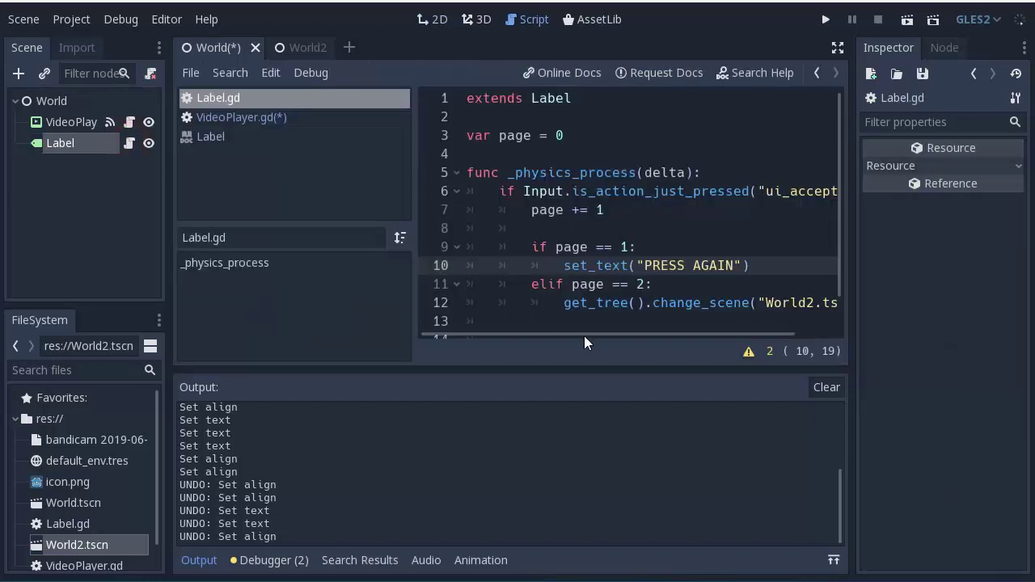
- Enlarge the Label.gd code area and review the var page = 0 declaration
{"action": "left_click", "coordinate": [204, 563]}
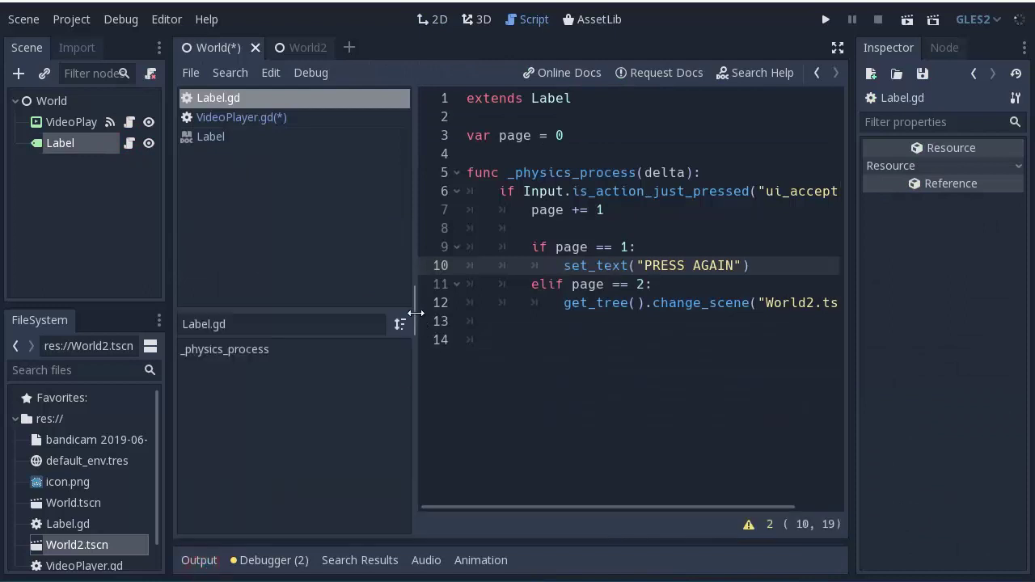
{"action": "left_click_drag", "start_coordinate": [415, 313], "coordinate": [301, 313]}
{"action": "left_click_drag", "start_coordinate": [849, 220], "coordinate": [977, 202]}
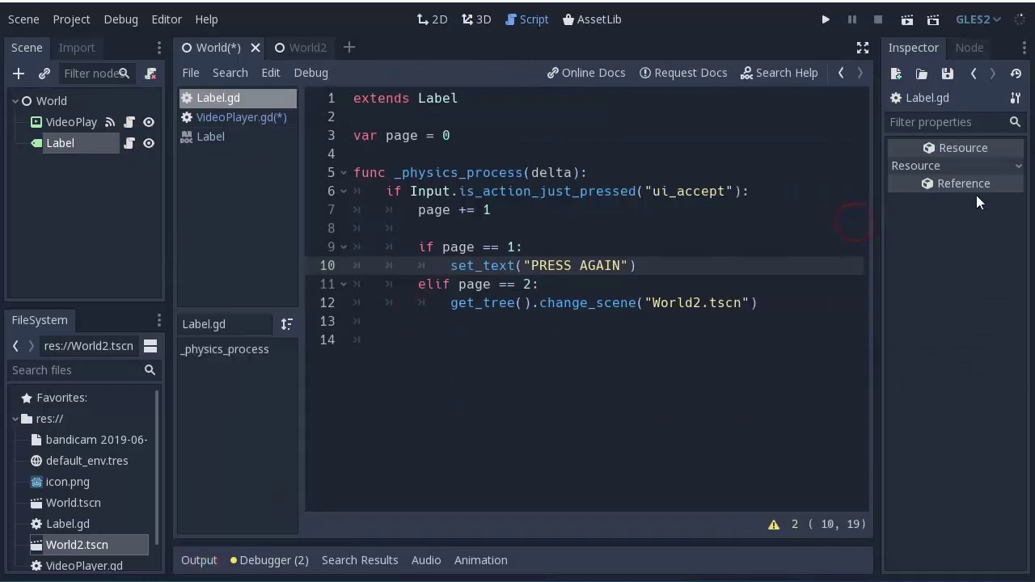
{"action": "left_click_drag", "start_coordinate": [357, 135], "coordinate": [483, 134]}
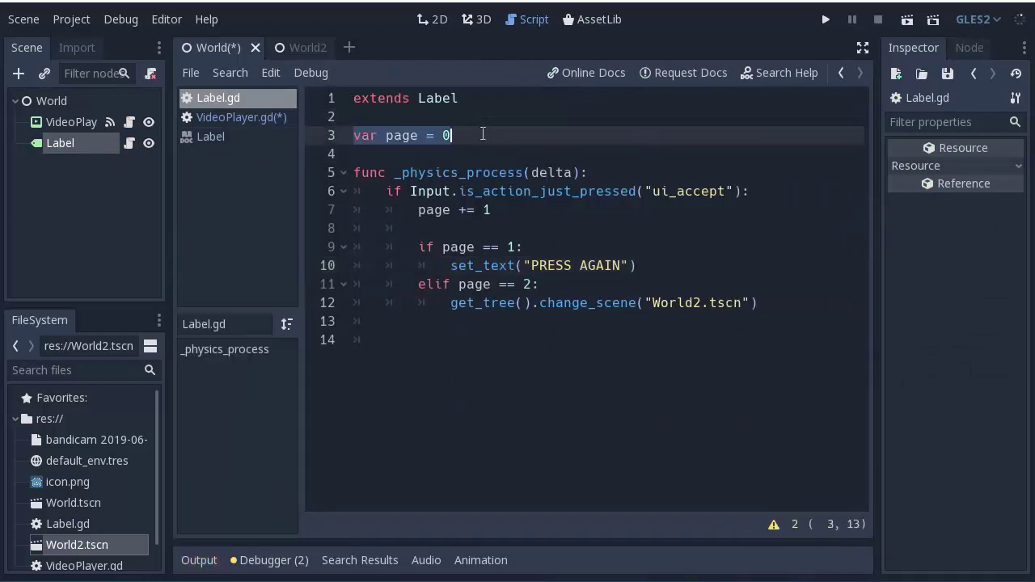
{"action": "left_click", "coordinate": [483, 133]}
- Add a '#increase the page' comment line below page += 1 in Label.gd
{"action": "left_click", "coordinate": [381, 194]}
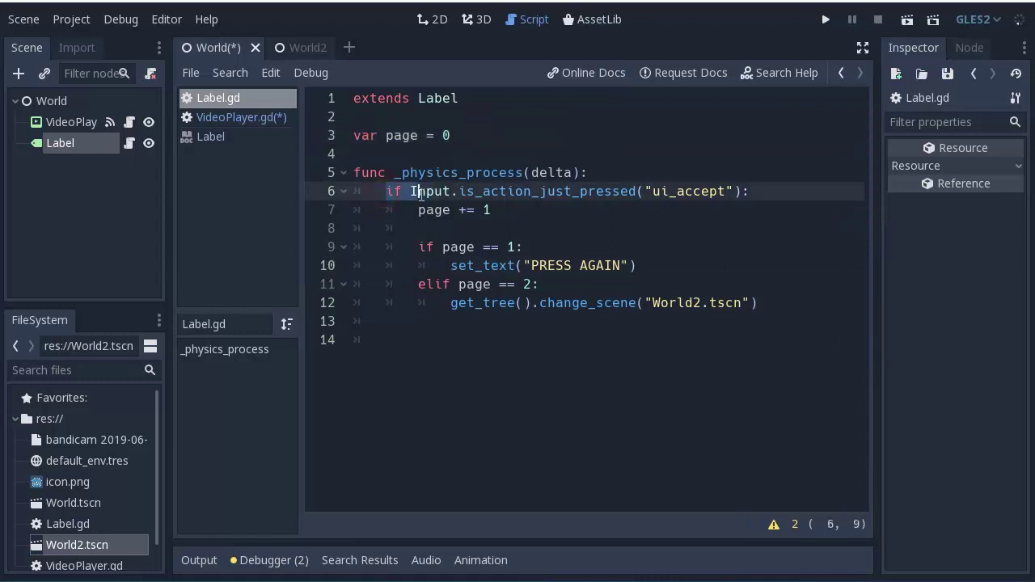
{"action": "left_click", "coordinate": [416, 193]}
{"action": "left_click", "coordinate": [434, 208]}
{"action": "left_click_drag", "start_coordinate": [409, 192], "coordinate": [778, 195]}
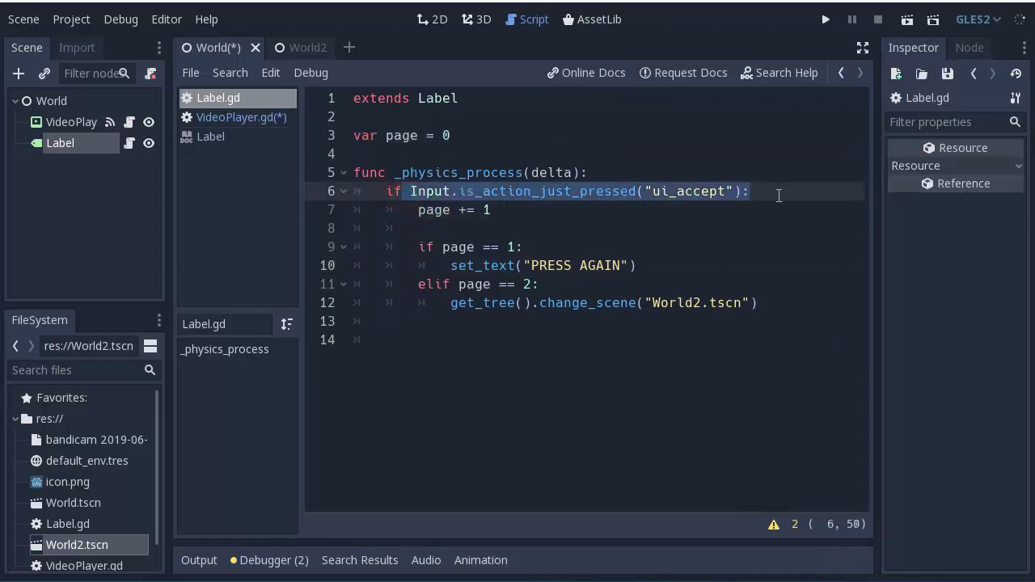
{"action": "left_click_drag", "start_coordinate": [419, 210], "coordinate": [499, 209]}
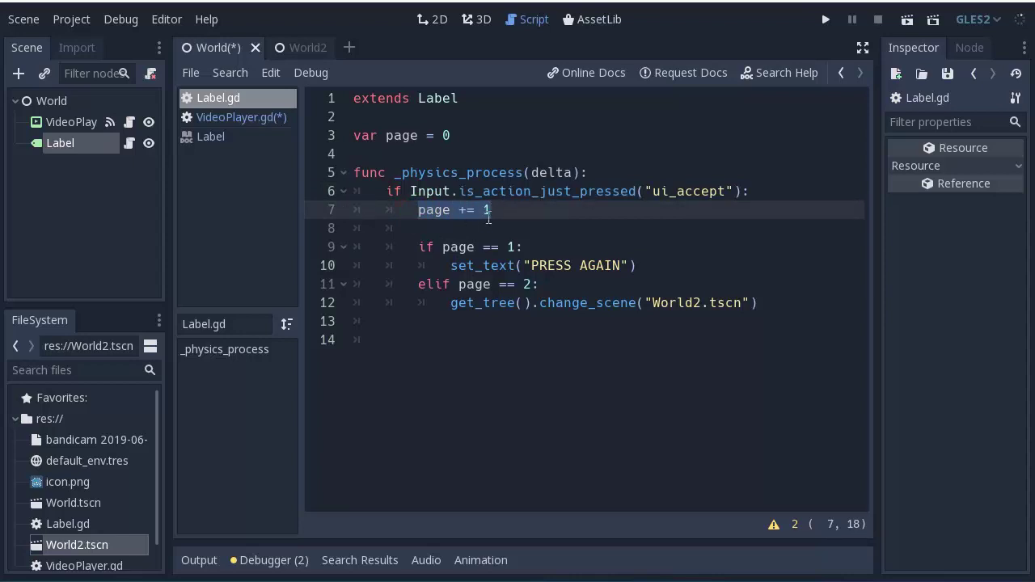
{"action": "key", "text": "Right"}
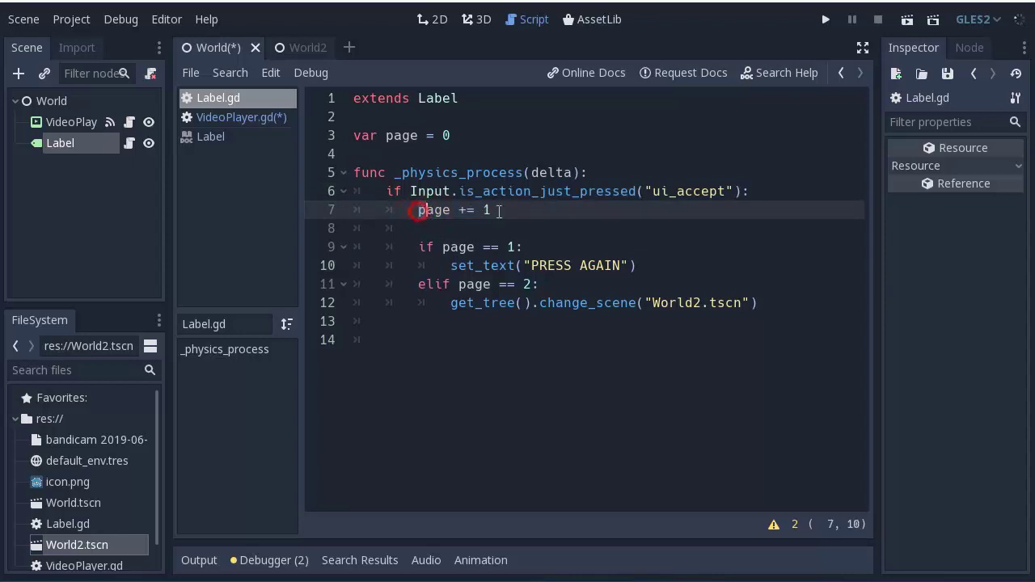
{"action": "key", "text": "Return"}
{"action": "type", "text": "#increase"}
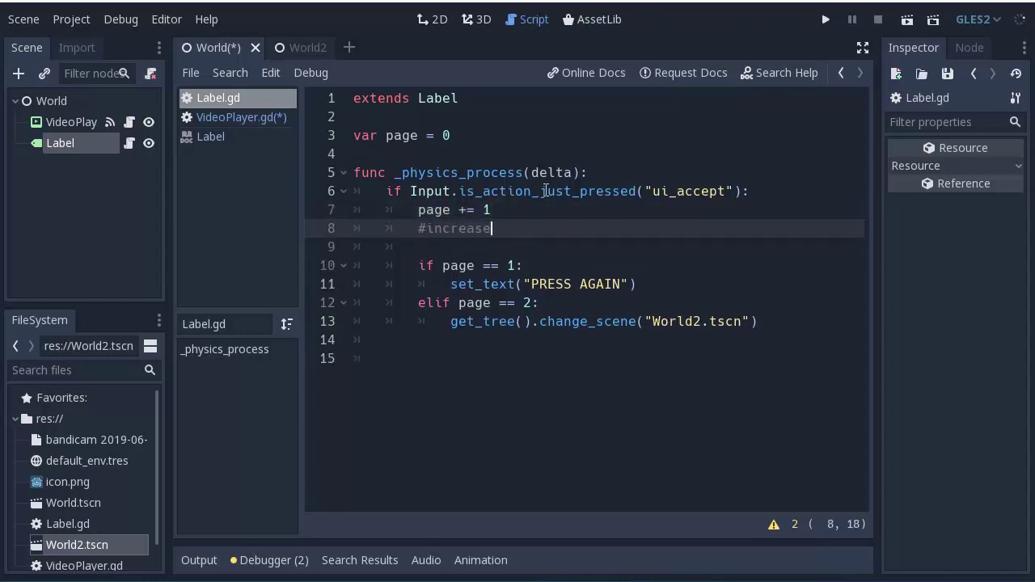
{"action": "type", "text": "the page"}
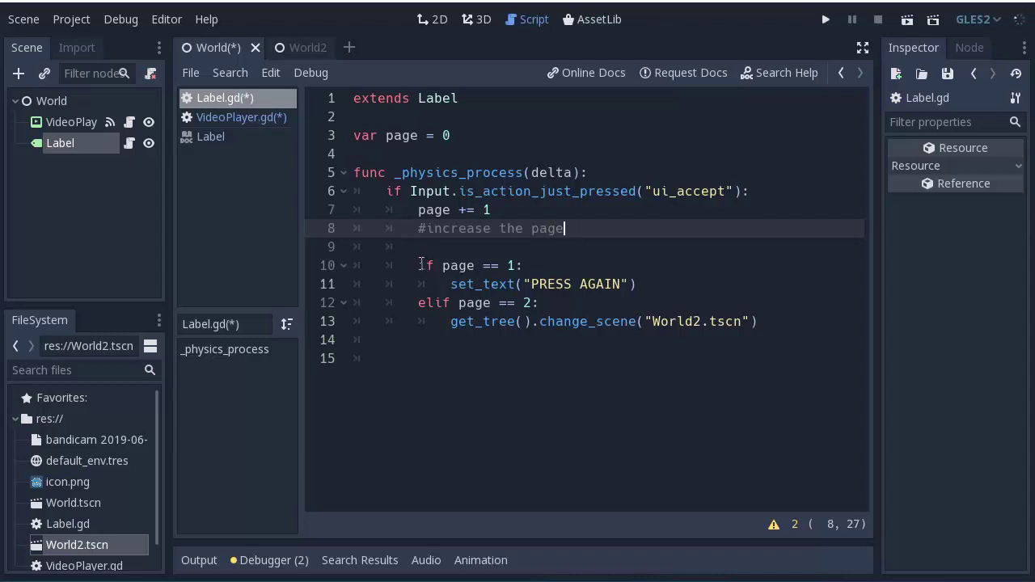
- Review the PRESS AGAIN and World2.tscn change_scene lines, then save and run the project
{"action": "left_click_drag", "start_coordinate": [419, 265], "coordinate": [539, 270]}
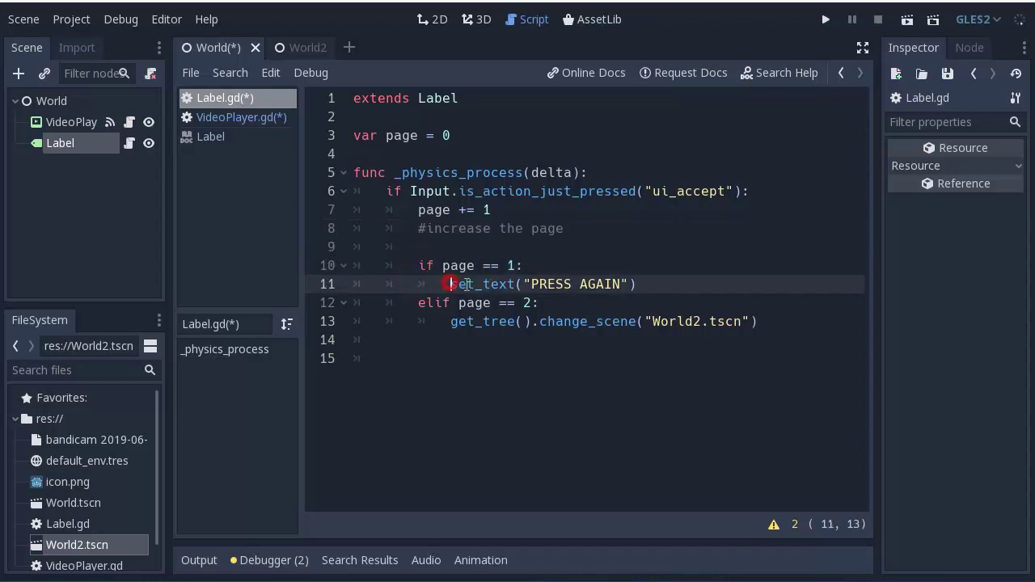
{"action": "left_click_drag", "start_coordinate": [450, 283], "coordinate": [669, 285]}
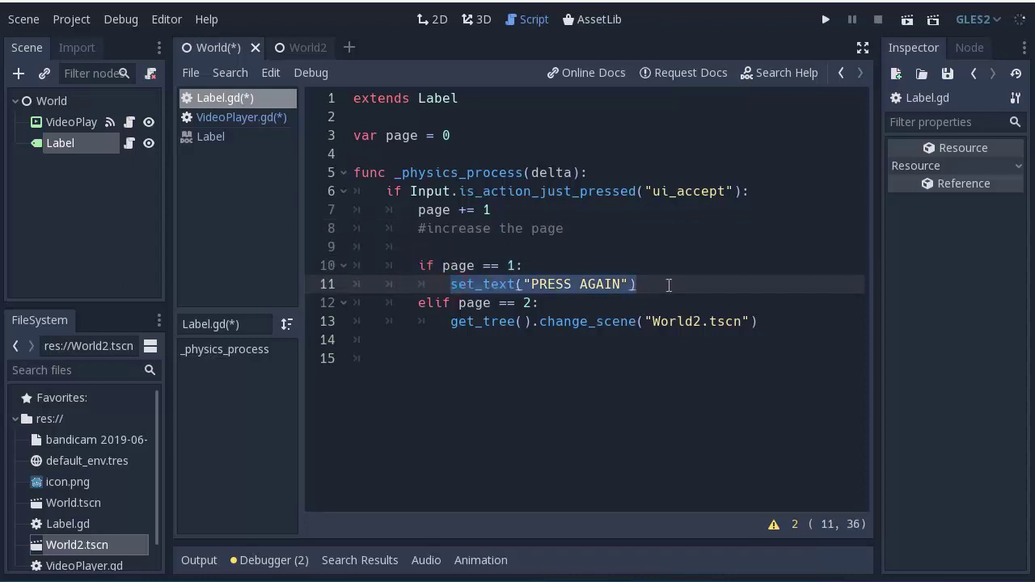
{"action": "left_click", "coordinate": [589, 283]}
{"action": "left_click_drag", "start_coordinate": [495, 284], "coordinate": [630, 283]}
{"action": "left_click", "coordinate": [489, 283]}
{"action": "left_click", "coordinate": [410, 302]}
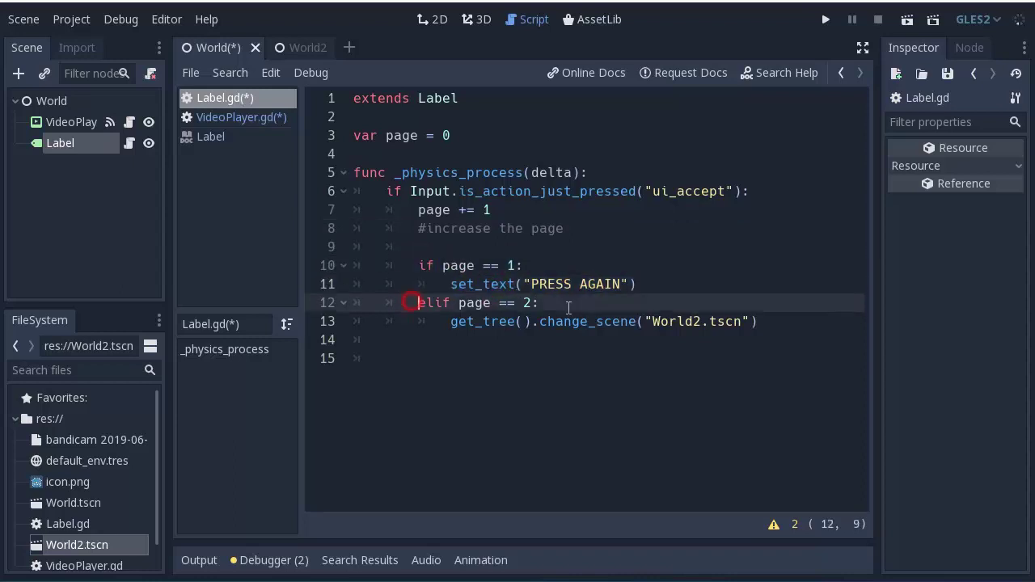
{"action": "left_click", "coordinate": [499, 338]}
{"action": "left_click_drag", "start_coordinate": [450, 321], "coordinate": [760, 323]}
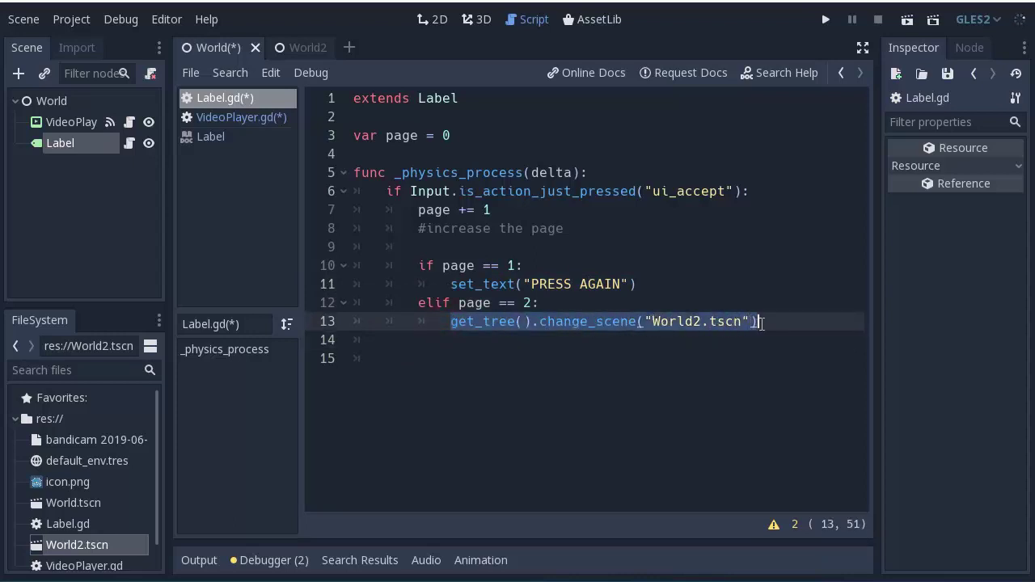
{"action": "left_click", "coordinate": [541, 321]}
{"action": "left_click_drag", "start_coordinate": [540, 321], "coordinate": [635, 323]}
{"action": "left_click", "coordinate": [652, 338]}
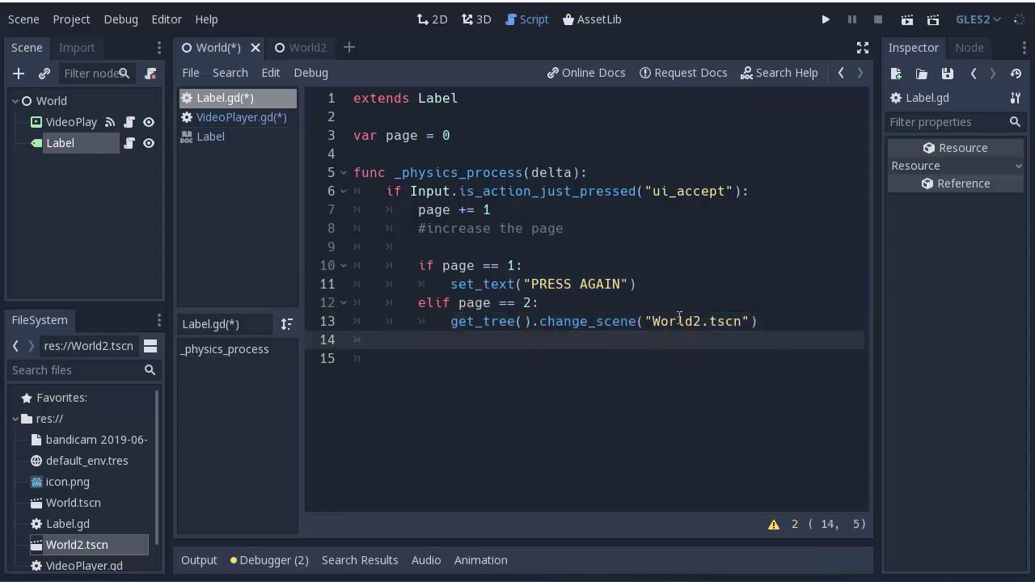
{"action": "key", "text": "F5"}
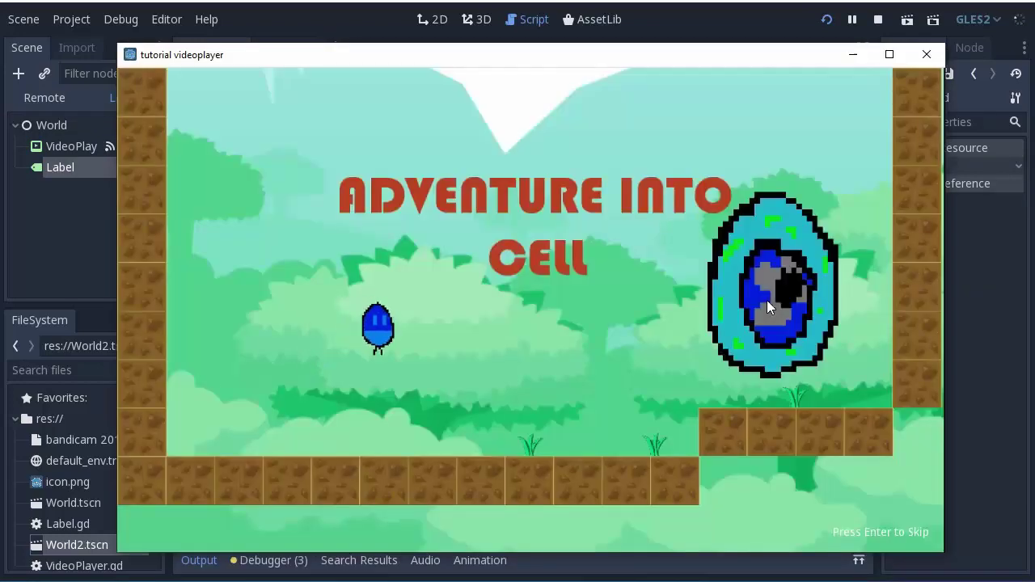
- Test skipping the intro twice, then relaunch the game and skip with Enter to reach World2
{"action": "key", "text": "Right"}
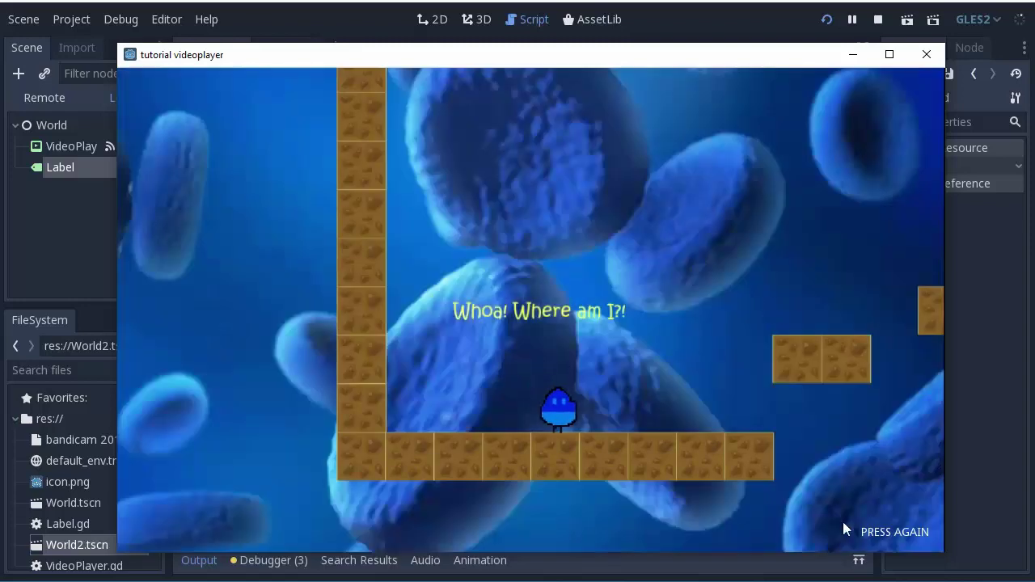
{"action": "key", "text": "Right"}
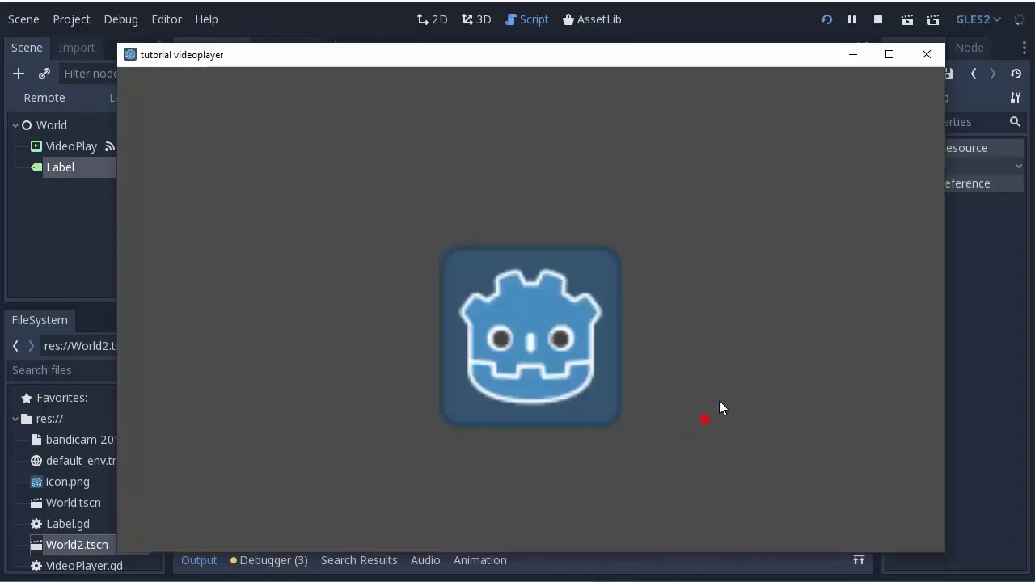
{"action": "left_click", "coordinate": [927, 54]}
{"action": "key", "text": "F5"}
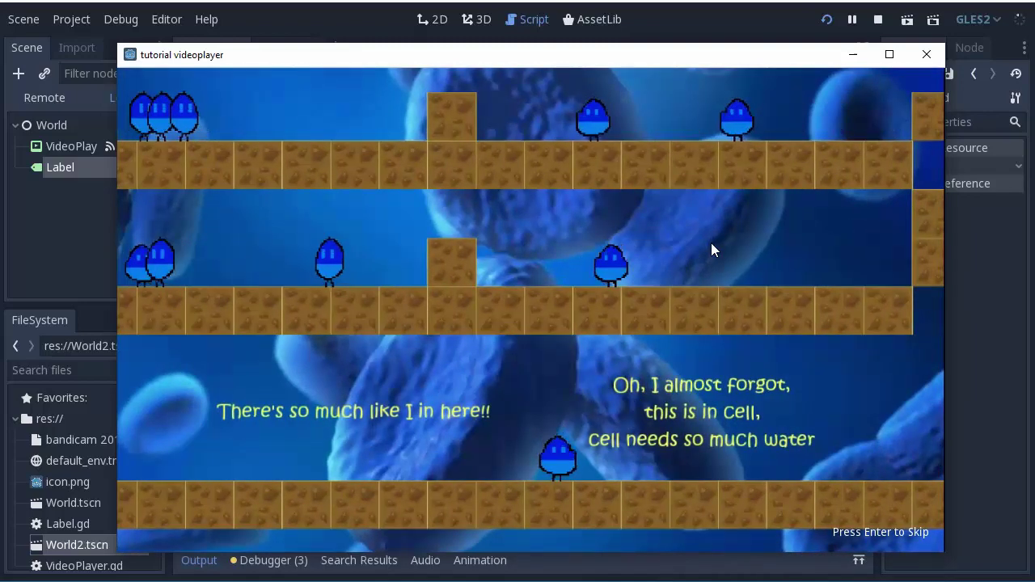
{"action": "key", "text": "Return"}
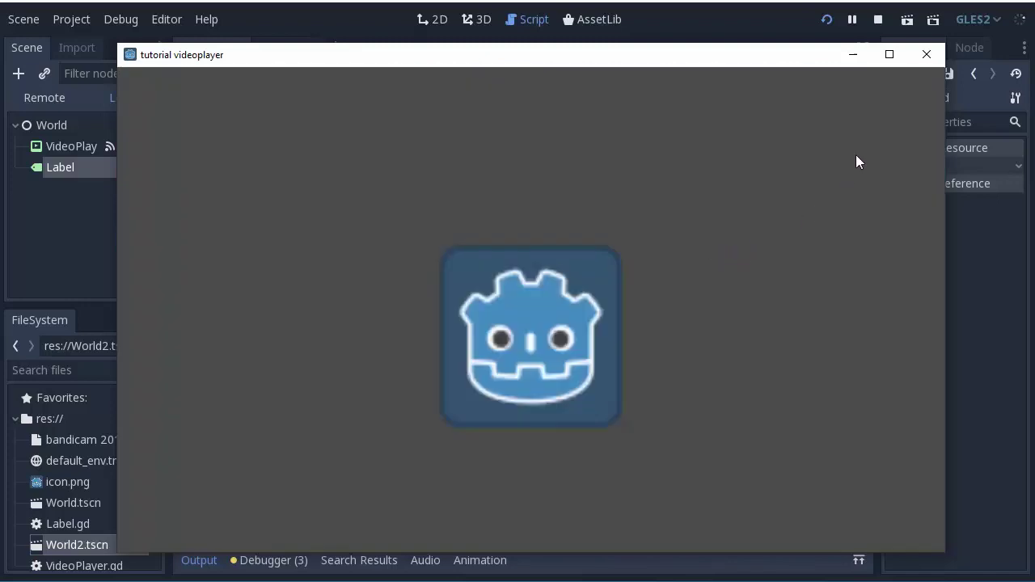